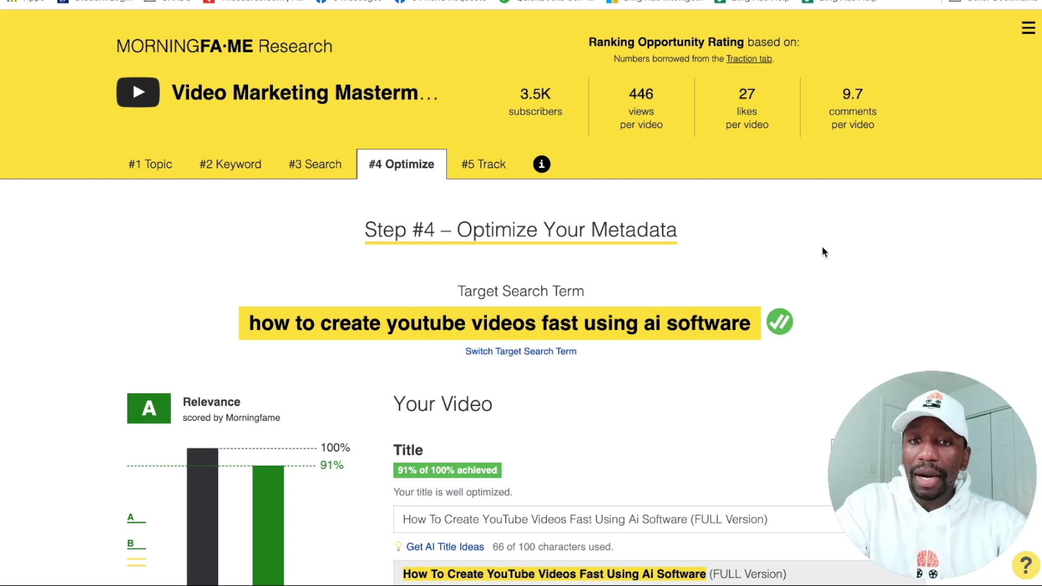
Look up the target search term "how to create youtube videos fast using ai software" in Google Ads Keyword Planner's new keyword discovery
click(341, 320)
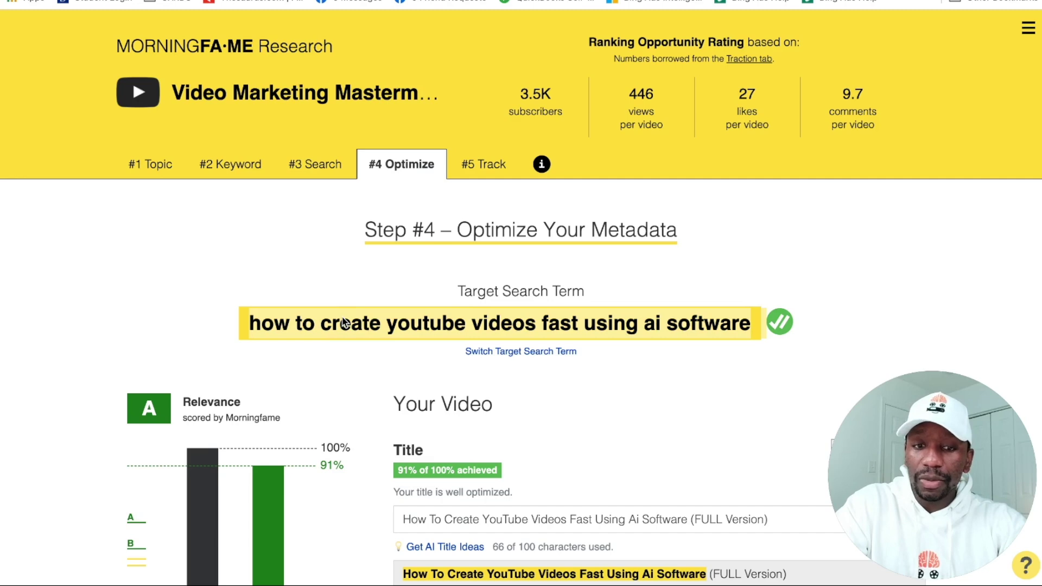
click(693, 237)
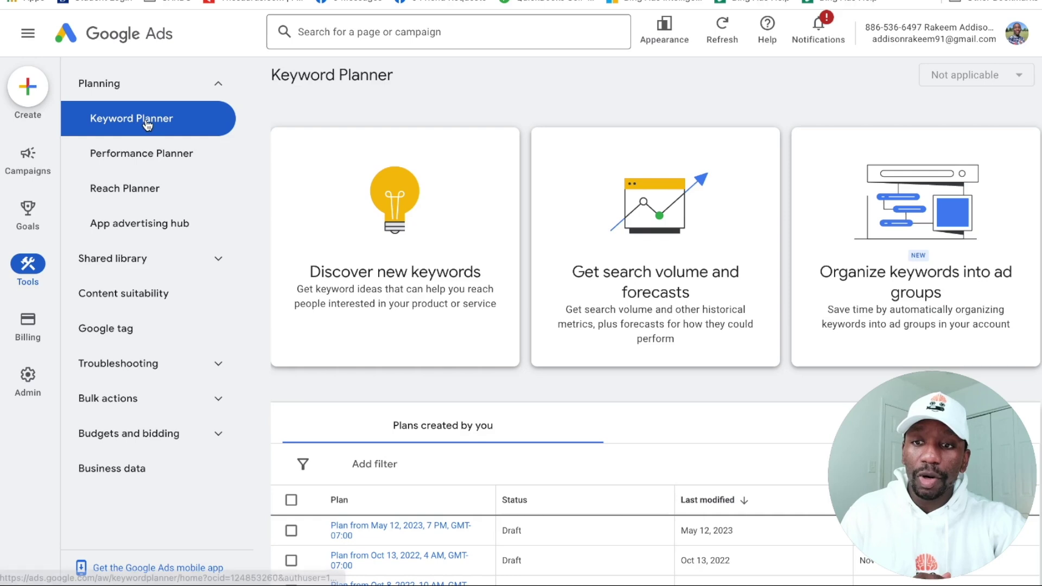
click(401, 208)
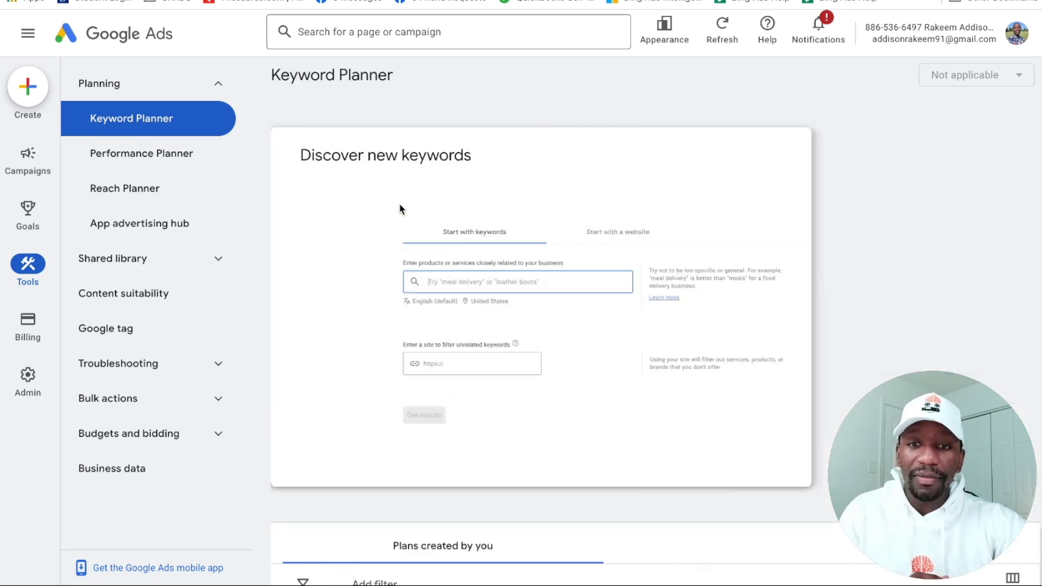
text(how to create youtube videos fast using ai software)
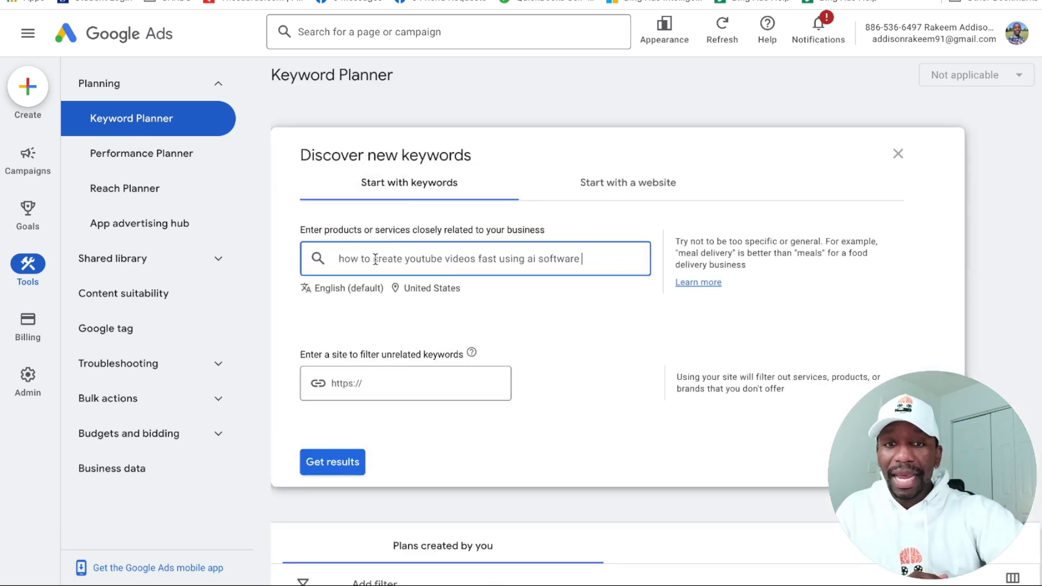
key(Return)
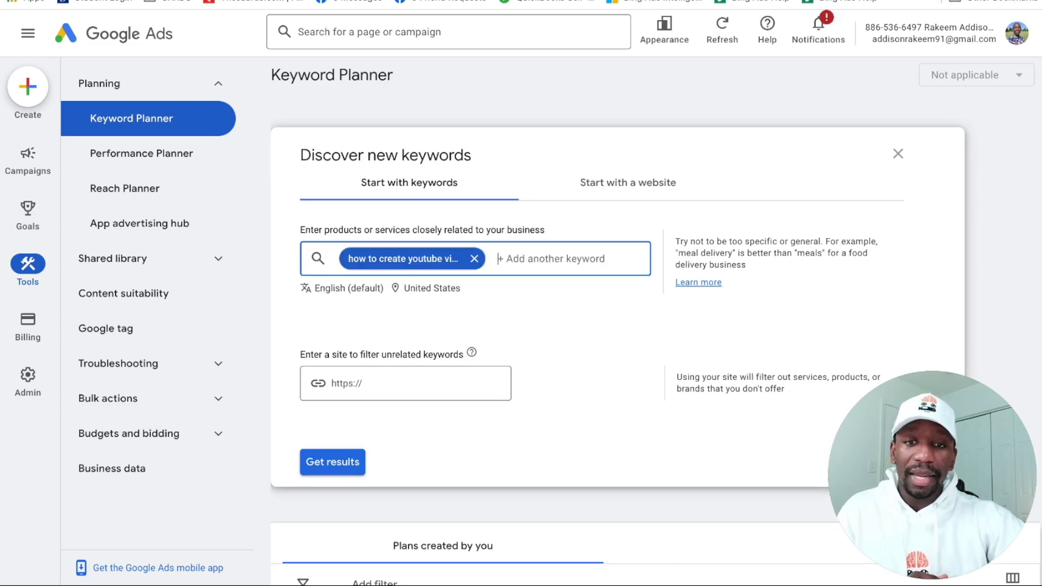
click(350, 463)
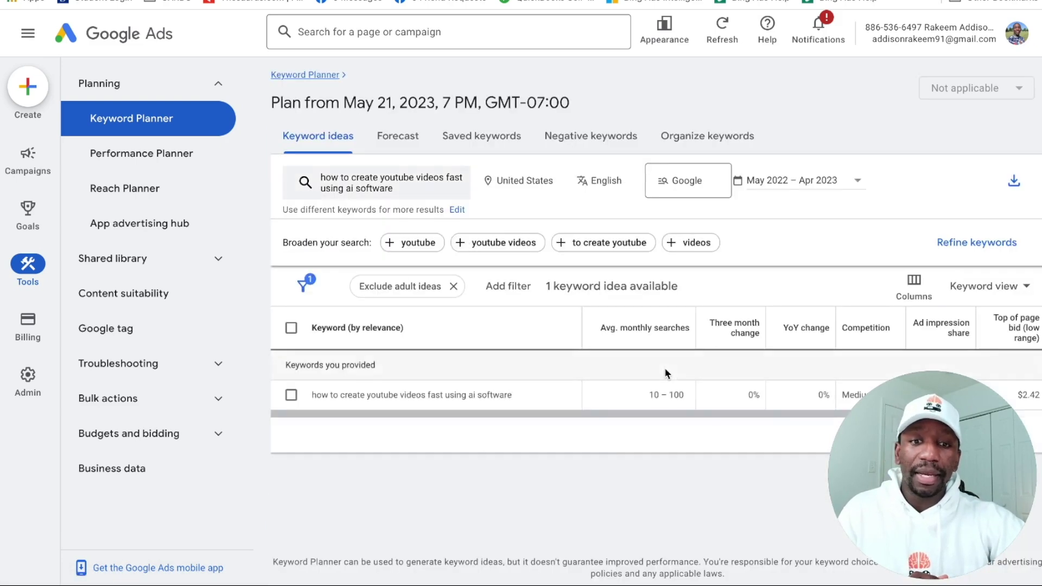
drag(965, 419, 934, 88)
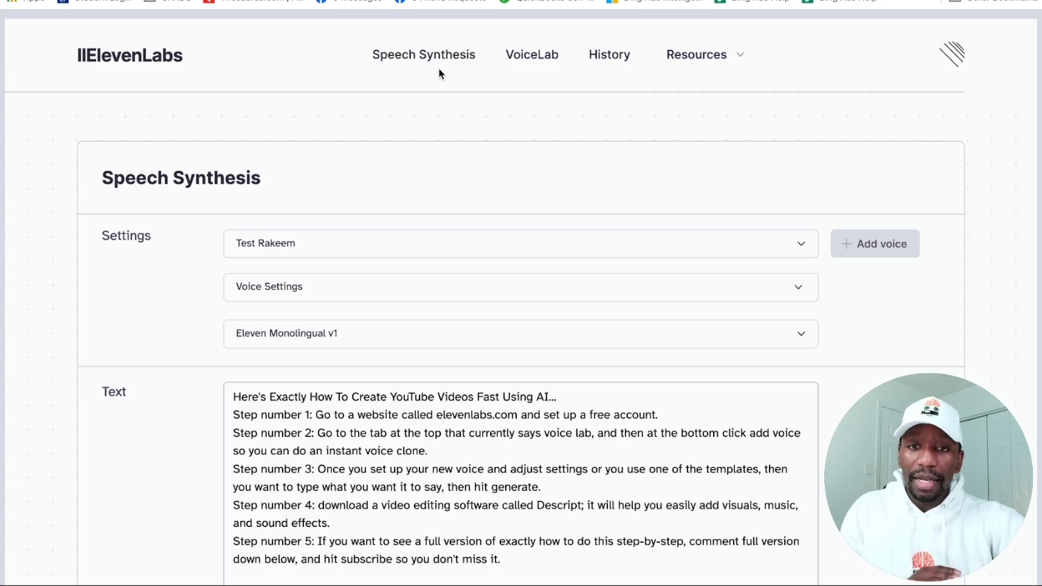
Open VoiceLab in ElevenLabs and look over the Voice Design and Instant Voice Cloning descriptions and the existing voices
click(542, 55)
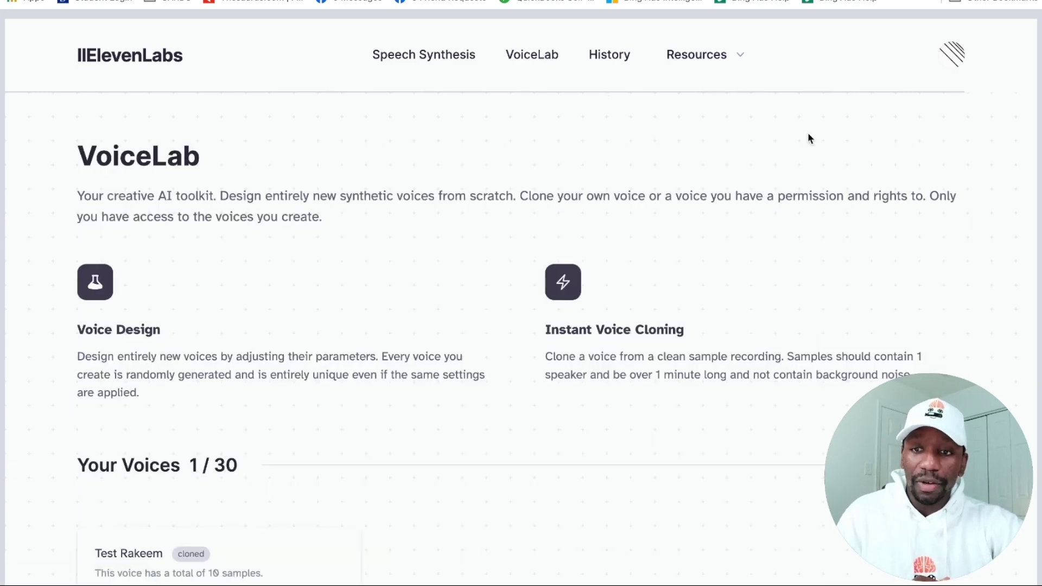
scroll(808, 135, down, 2)
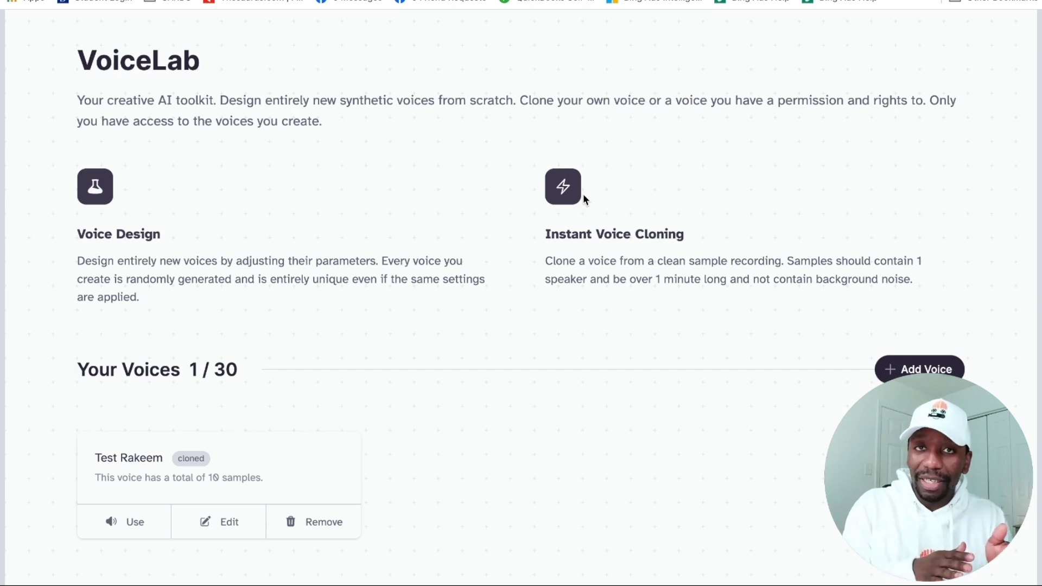
scroll(469, 178, down, 2)
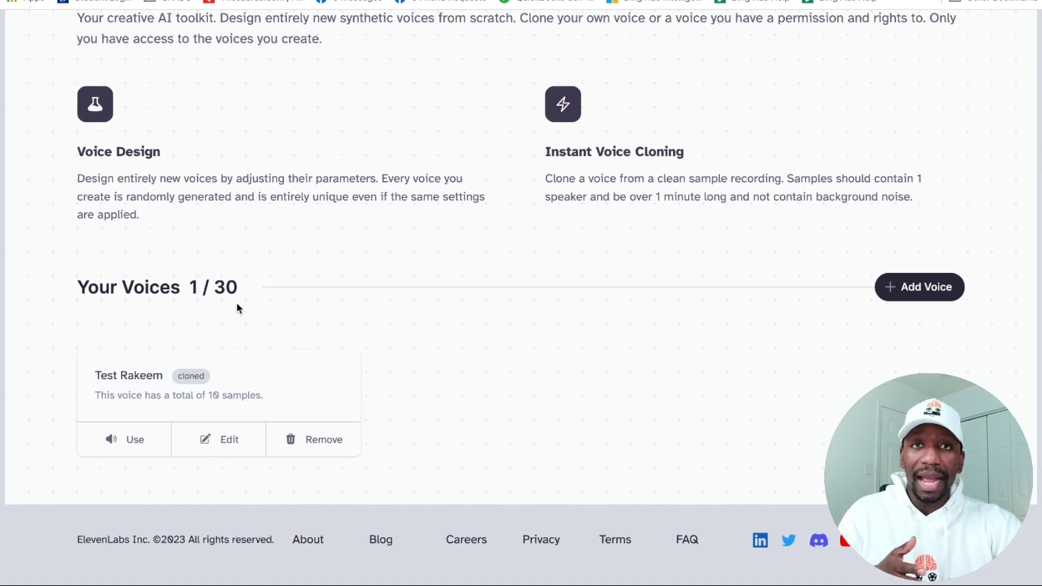
Open the existing cloned voice for editing, review its uploaded samples, labels and description, and close it without changes
click(230, 442)
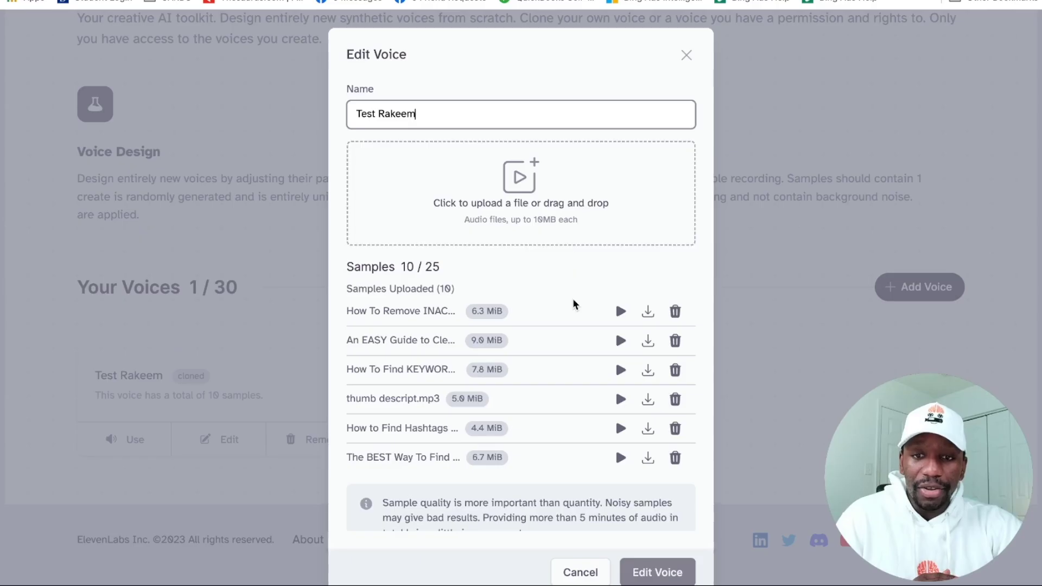
scroll(403, 336, down, 1)
scroll(403, 336, up, 1)
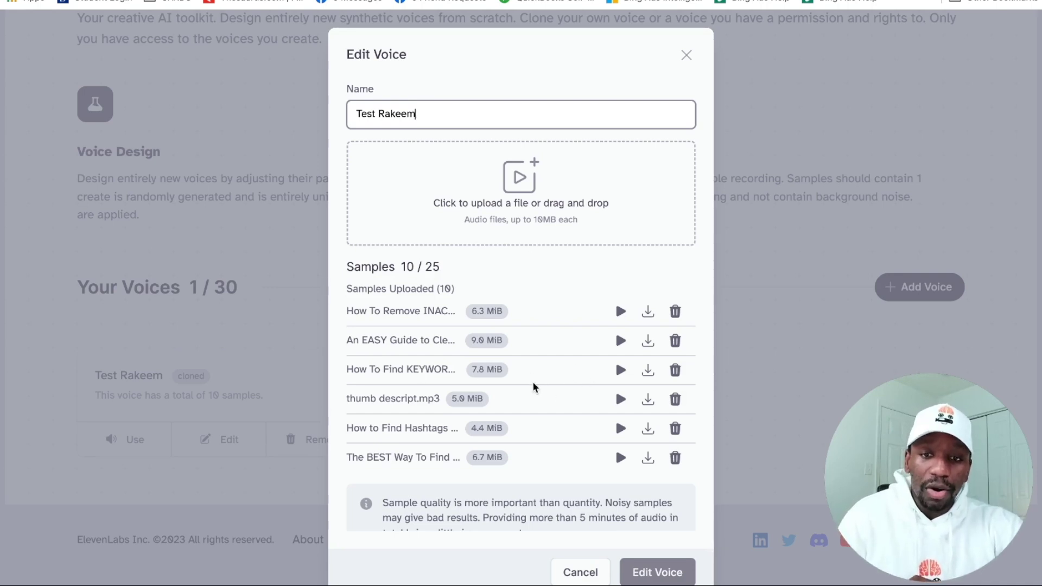
scroll(565, 386, down, 3)
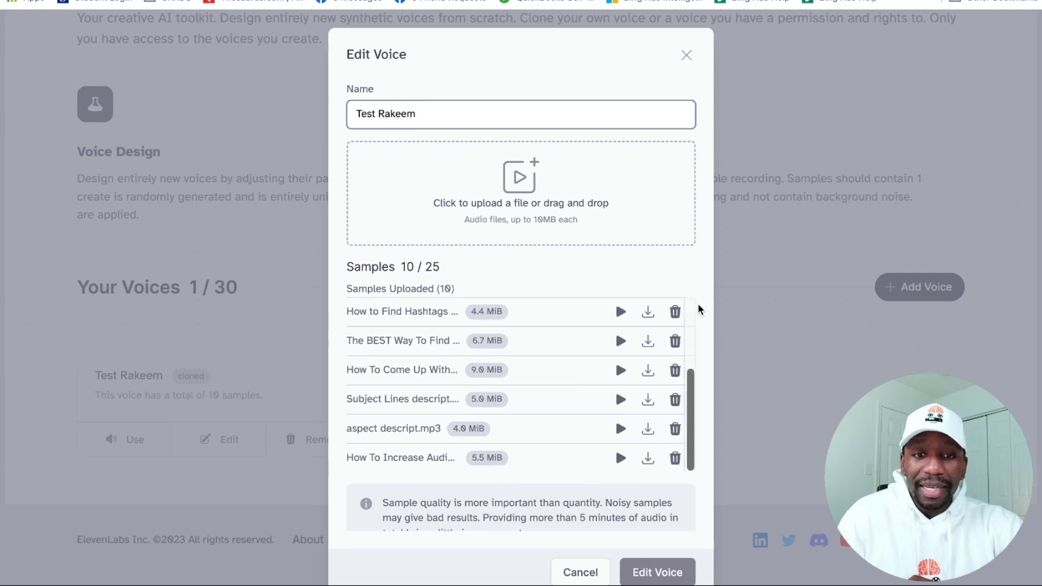
scroll(698, 305, down, 5)
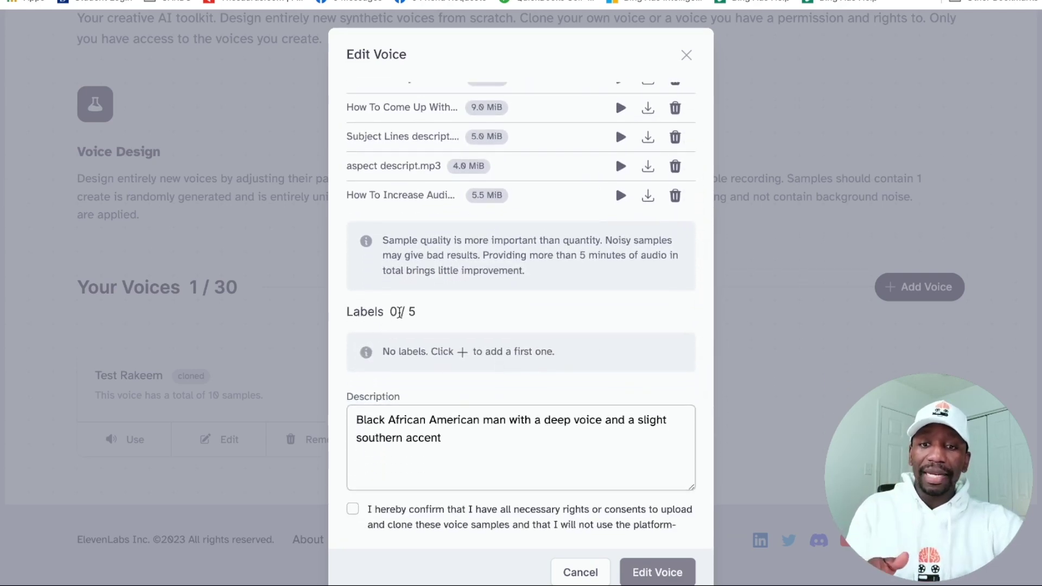
scroll(431, 321, down, 1)
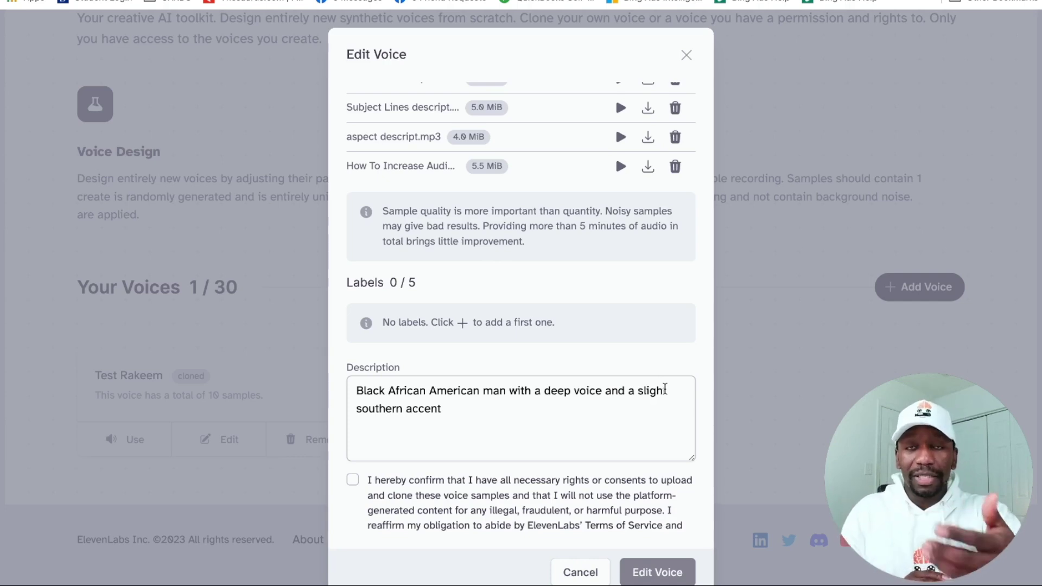
scroll(614, 360, down, 1)
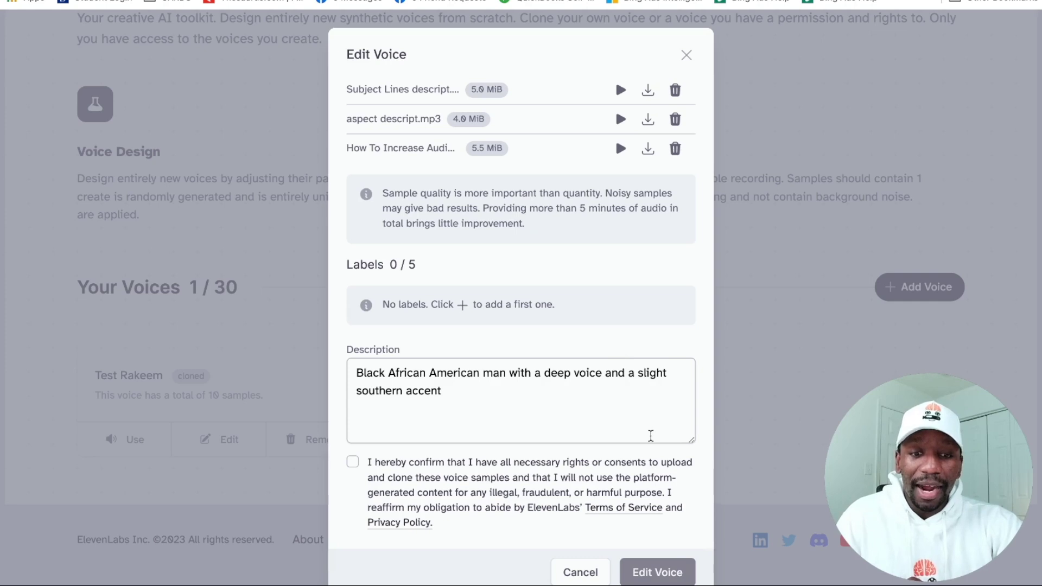
scroll(651, 437, down, 1)
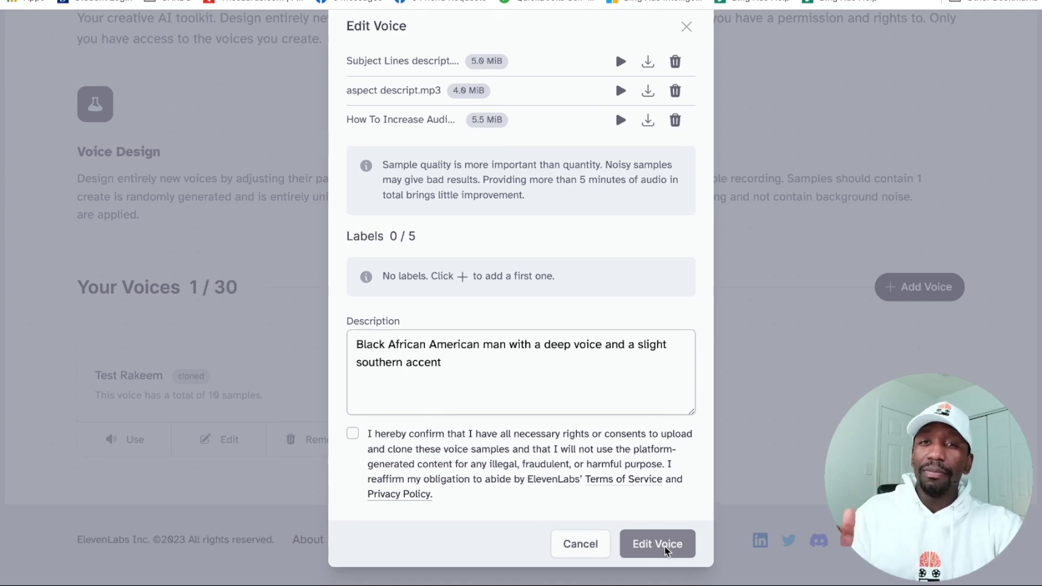
scroll(629, 488, up, 5)
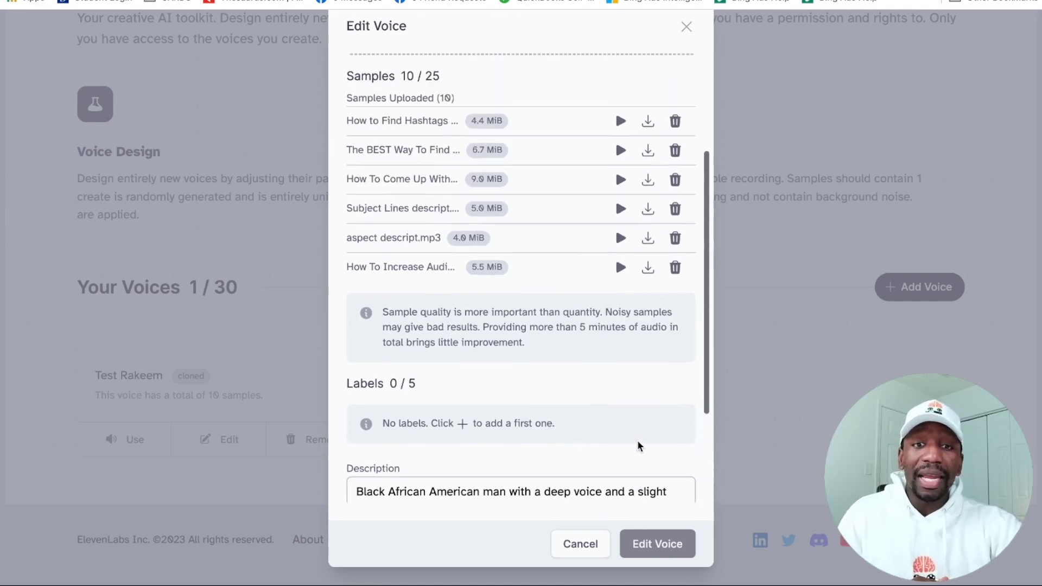
click(687, 28)
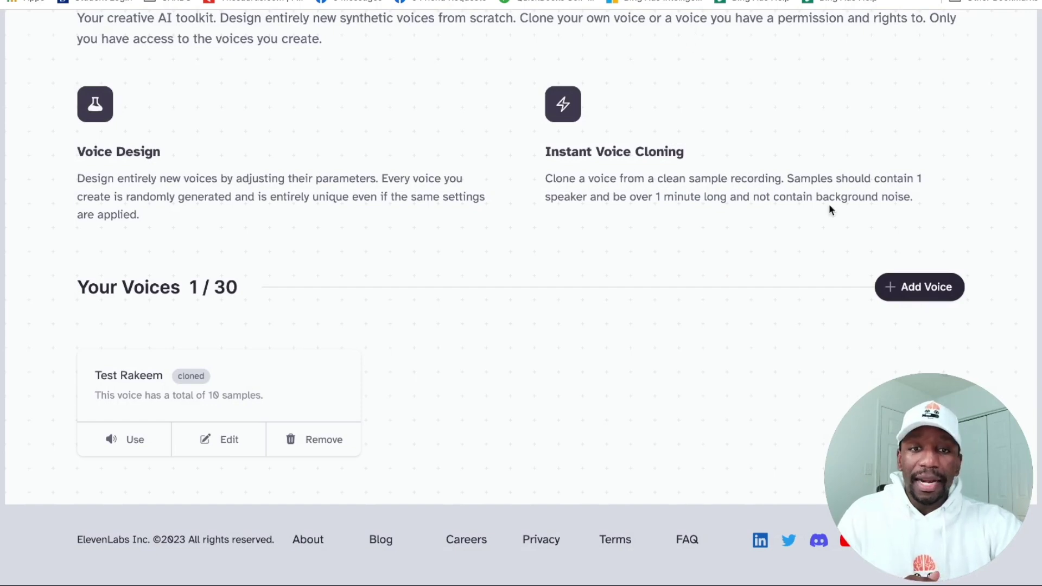
Open the Instant Voice Cloning form for a new voice, view its fields, and close it without adding a voice
click(913, 291)
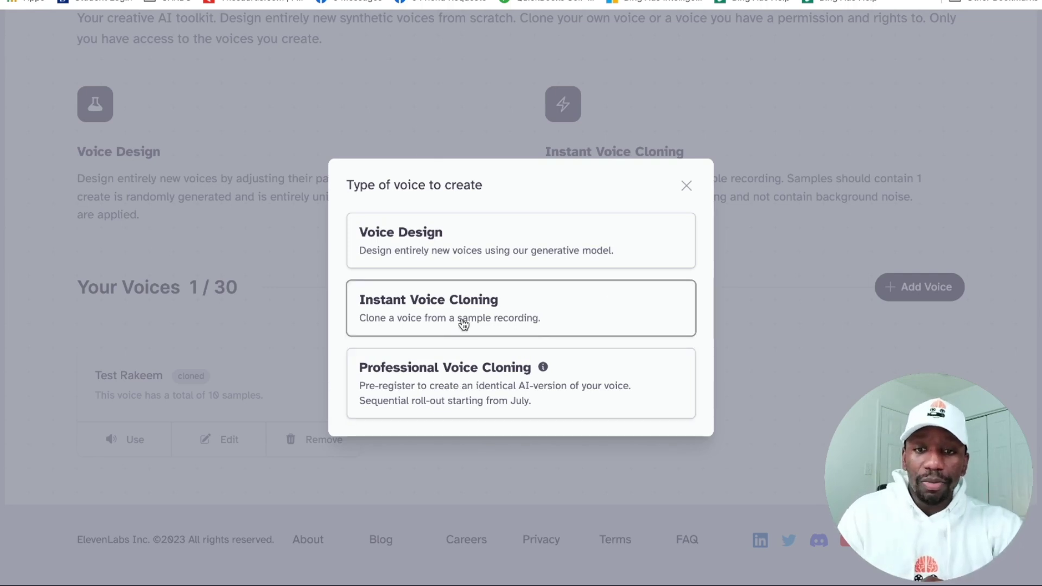
click(446, 313)
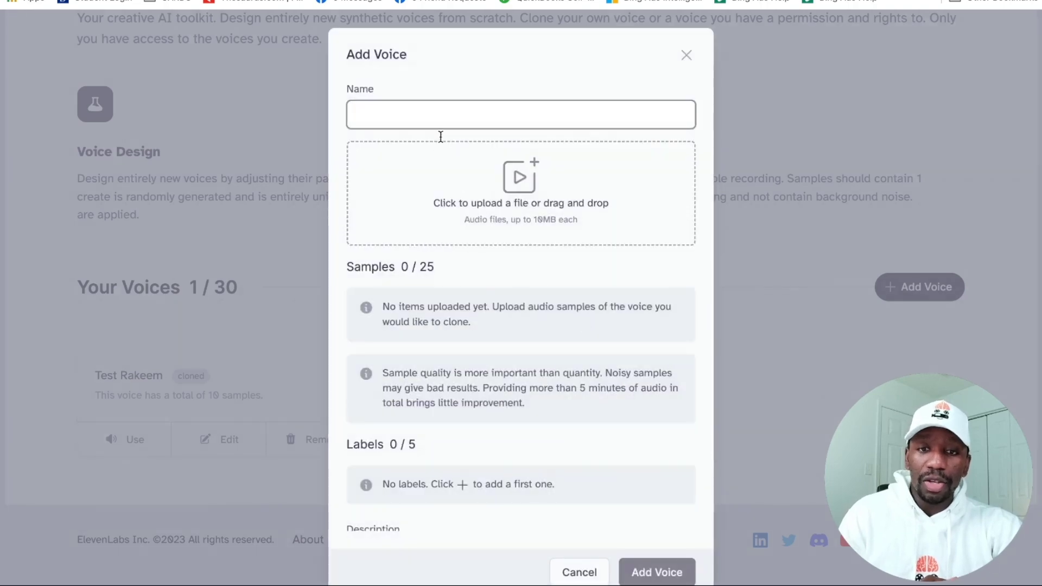
click(687, 55)
scroll(641, 215, up, 4)
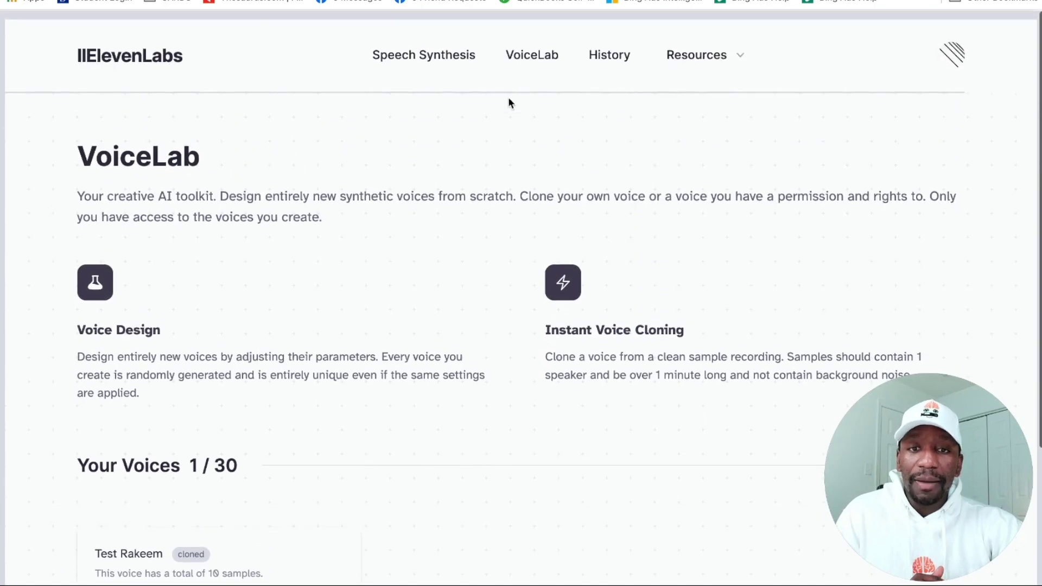
Open Speech Synthesis, view the entered script, and look through the available cloned and premade voices while keeping the current one
click(400, 56)
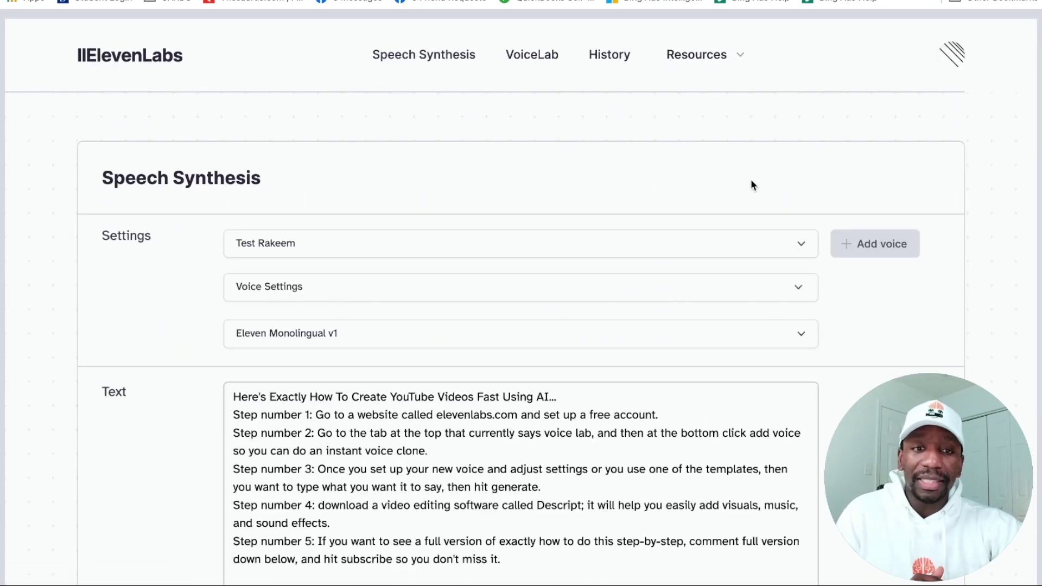
scroll(751, 183, down, 2)
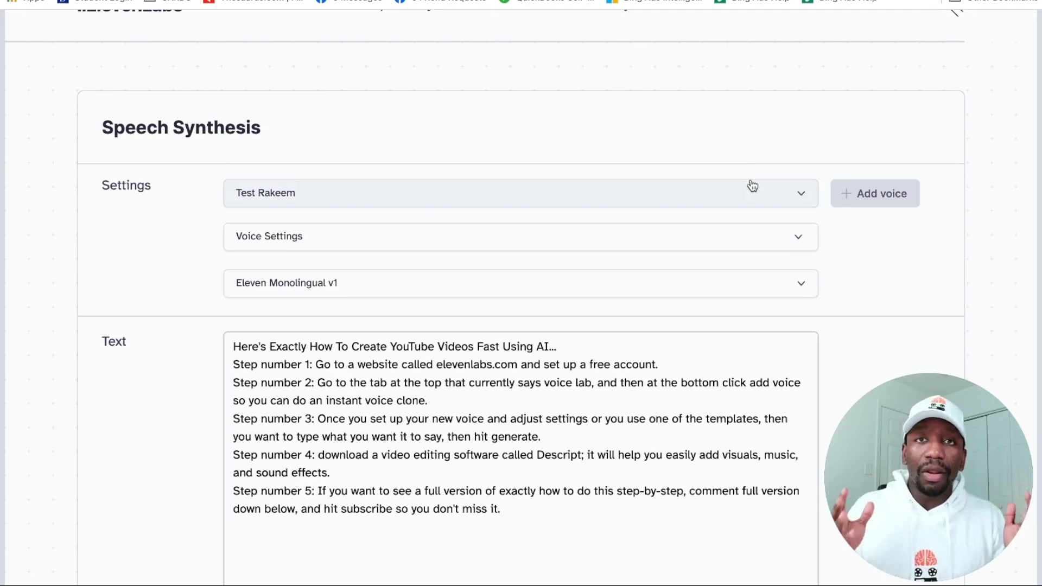
scroll(644, 139, down, 4)
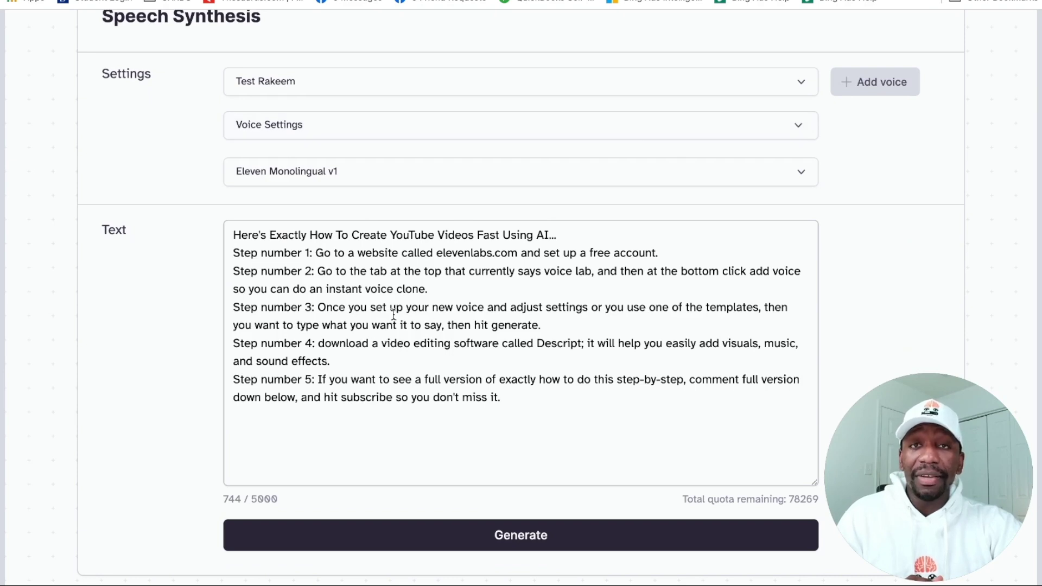
click(301, 89)
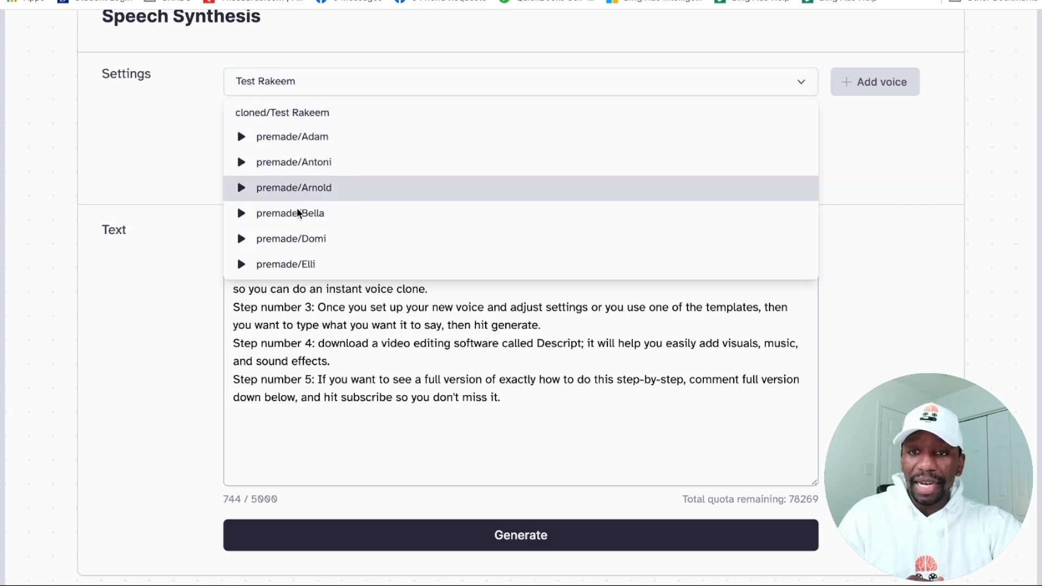
scroll(299, 185, down, 1)
scroll(293, 141, up, 1)
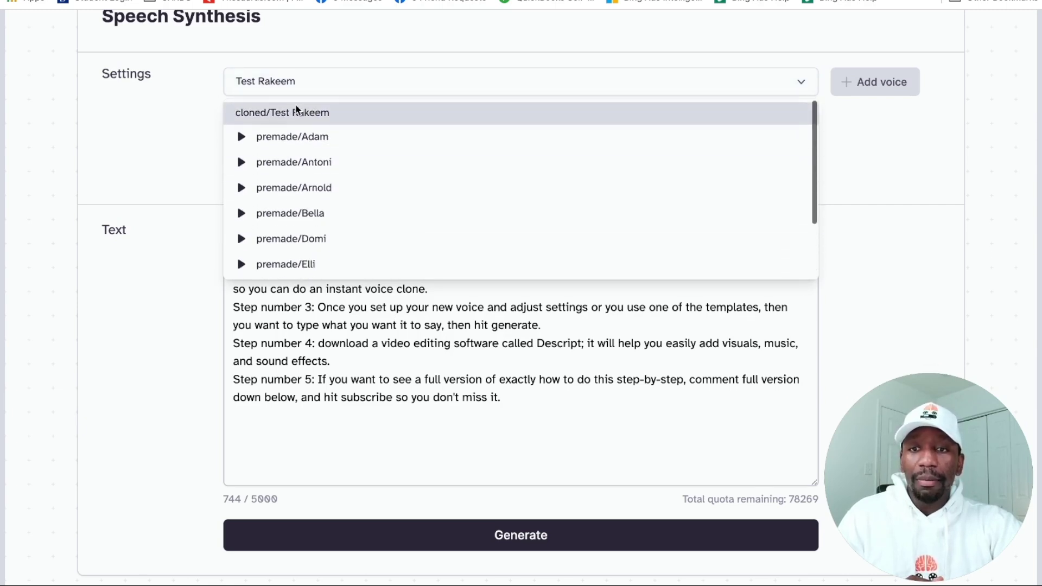
click(159, 104)
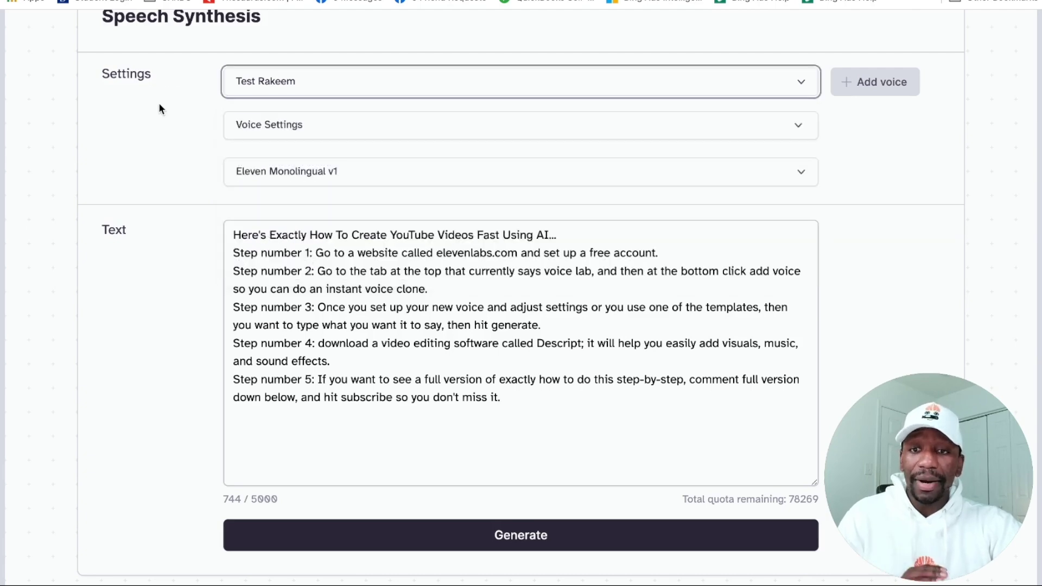
Check the Stability and Clarity + Similarity Enhancement values in the voice settings and collapse the settings again
click(290, 127)
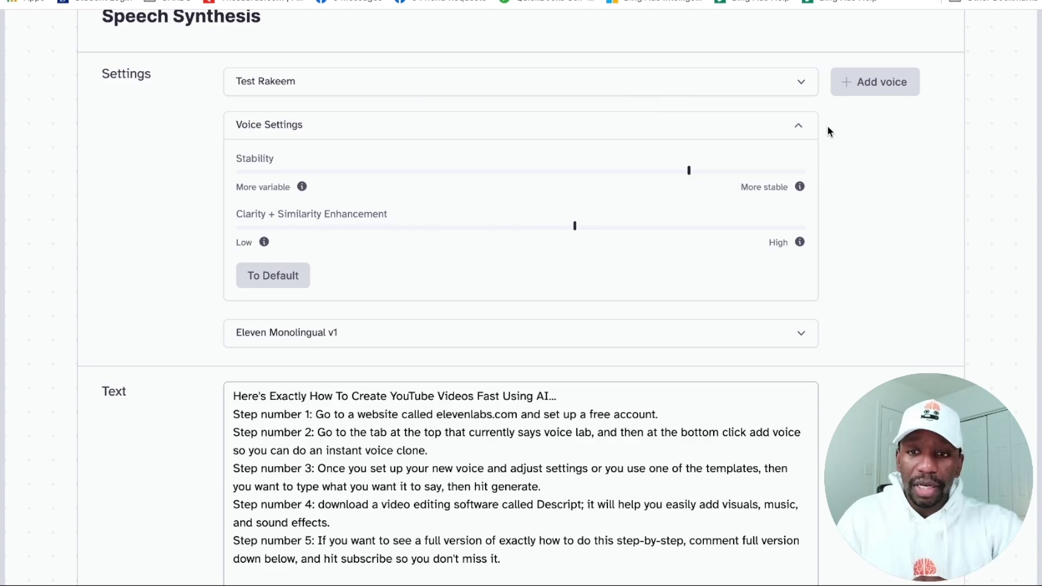
mouse_move(689, 173)
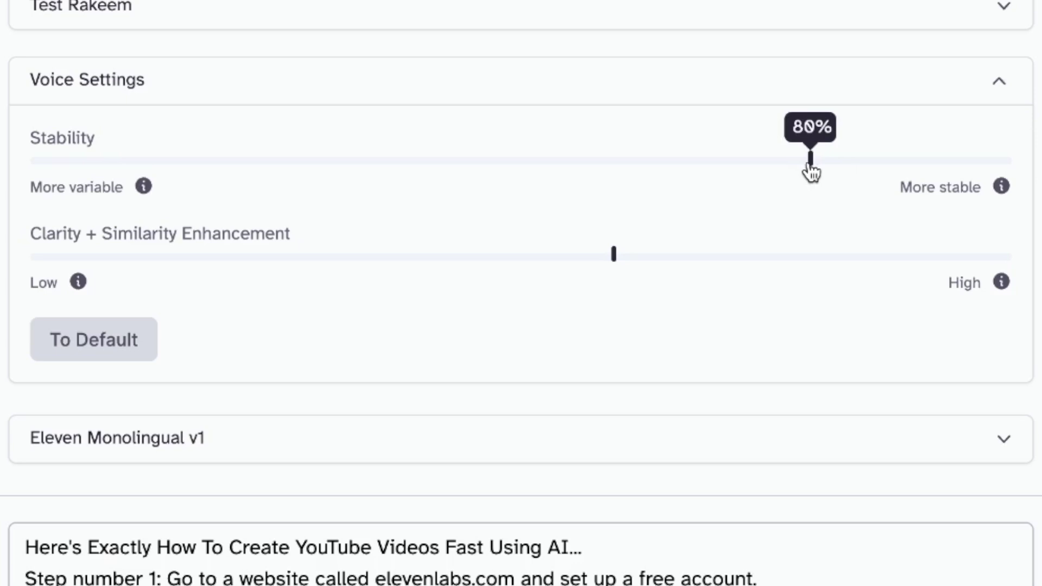
mouse_move(616, 260)
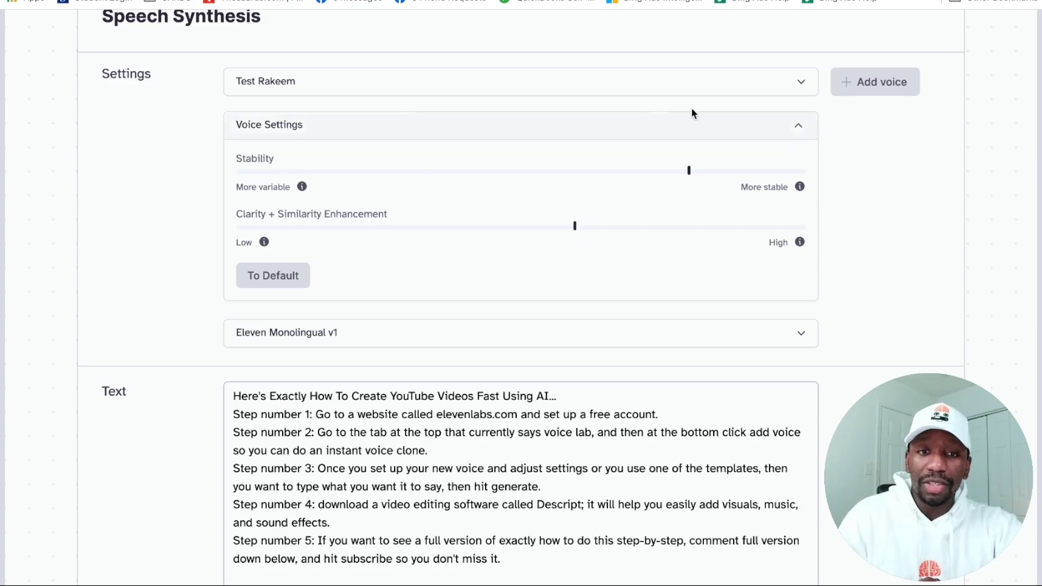
click(800, 127)
Switch the speech model to Eleven Multilingual v1 and back to Eleven Monolingual v1
click(377, 181)
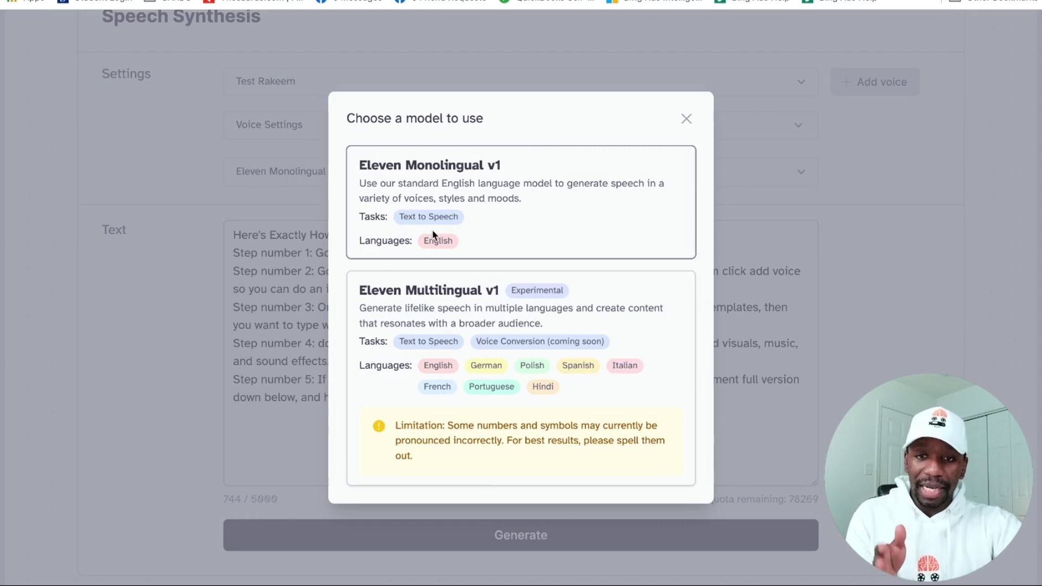
click(399, 306)
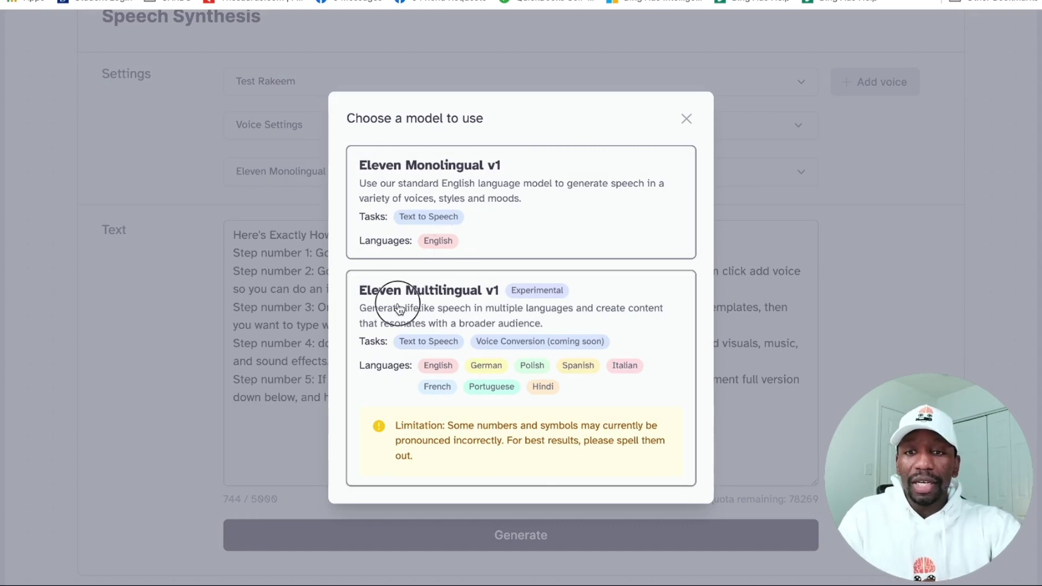
click(360, 177)
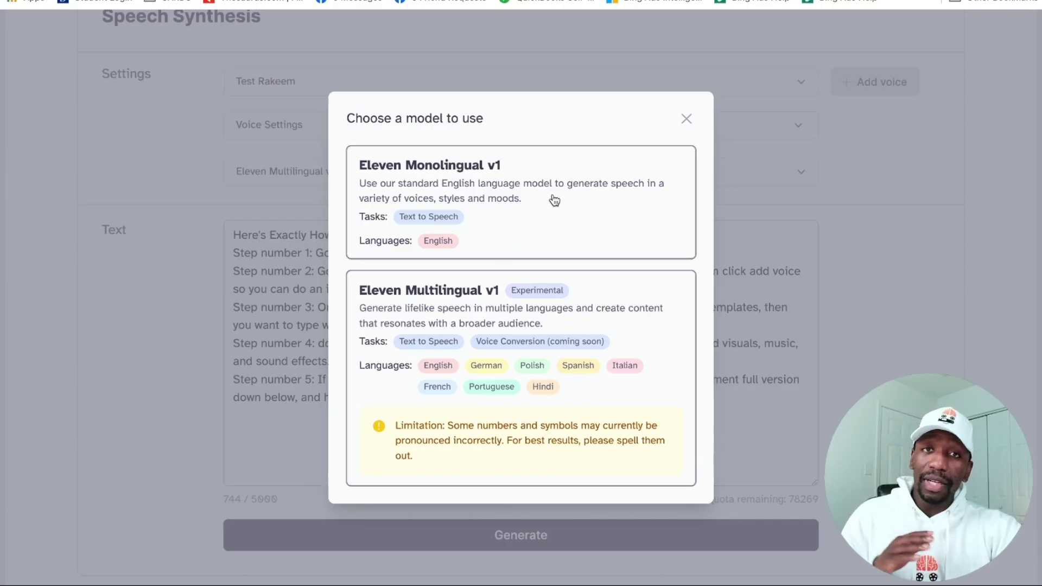
click(502, 187)
scroll(936, 191, down, 1)
scroll(936, 194, down, 2)
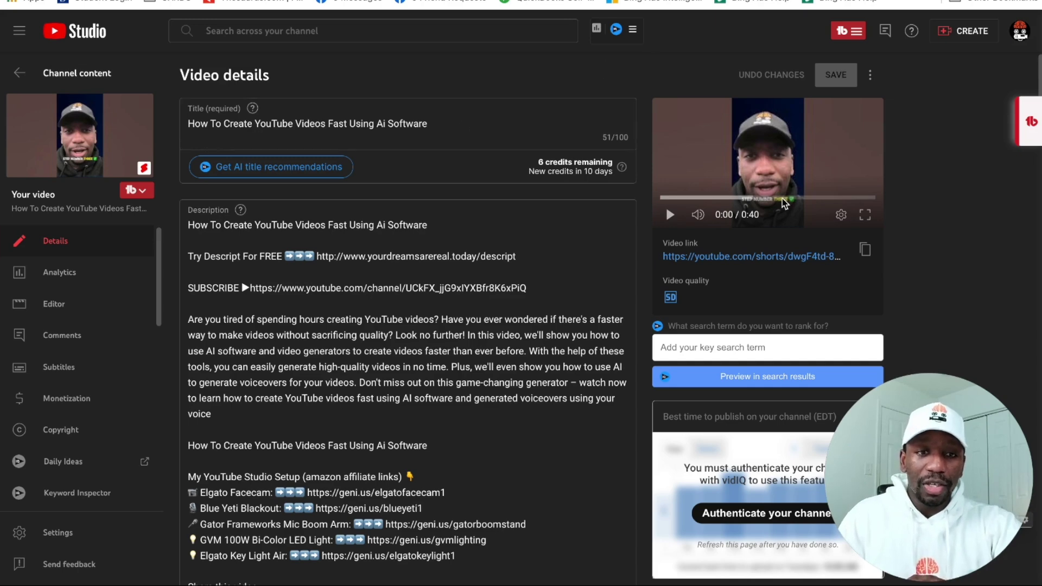
click(80, 136)
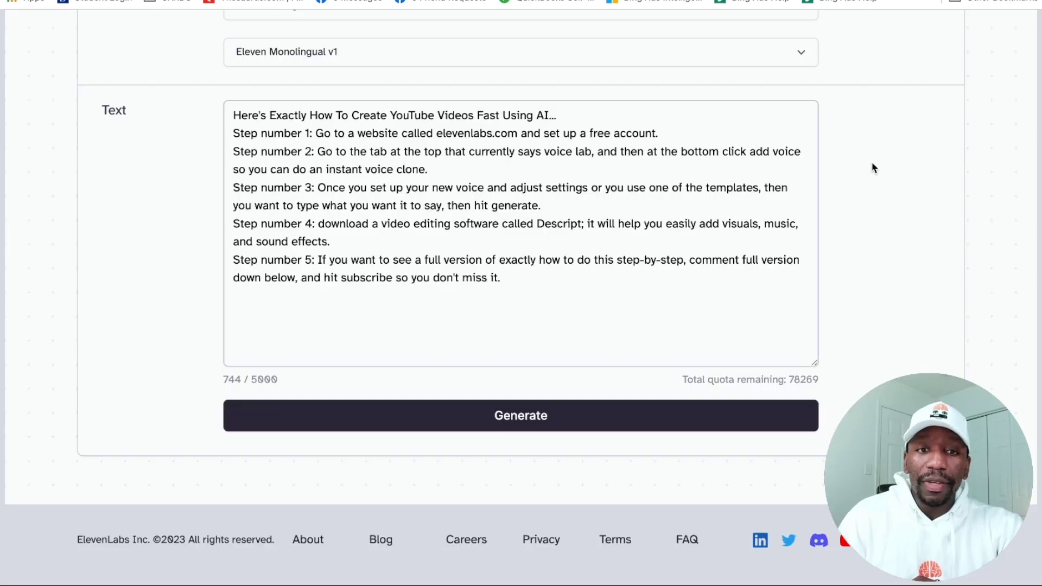
Generate the speech audio from the entered script in ElevenLabs, play part of it, and pause the playback
scroll(873, 168, up, 3)
scroll(872, 168, down, 3)
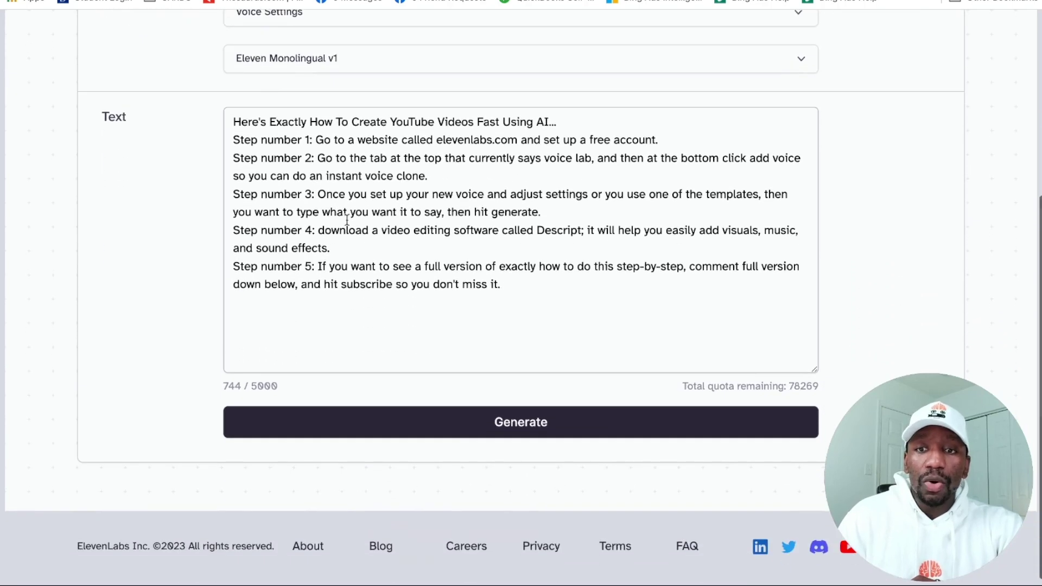
click(504, 413)
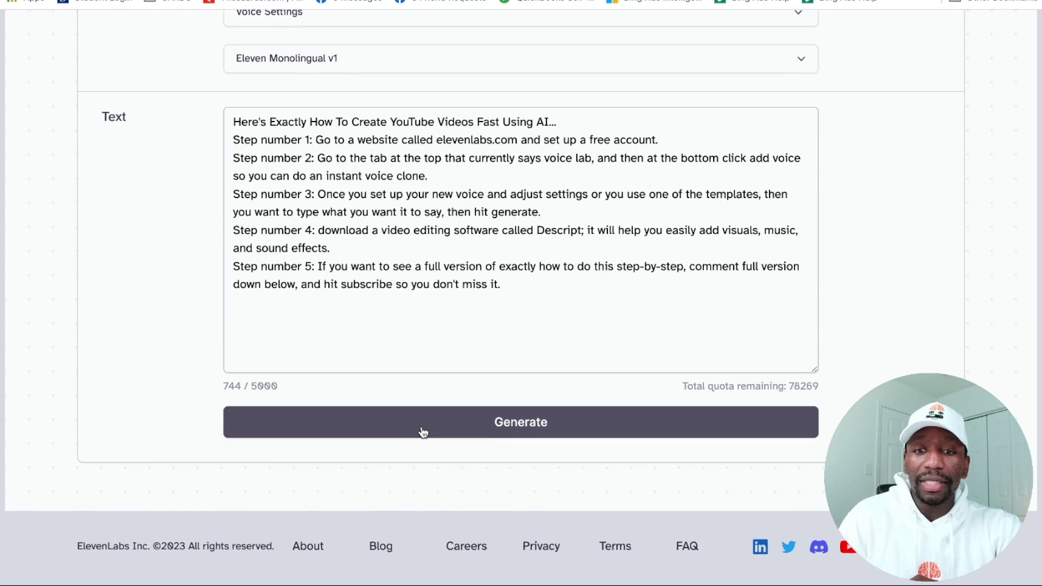
click(423, 431)
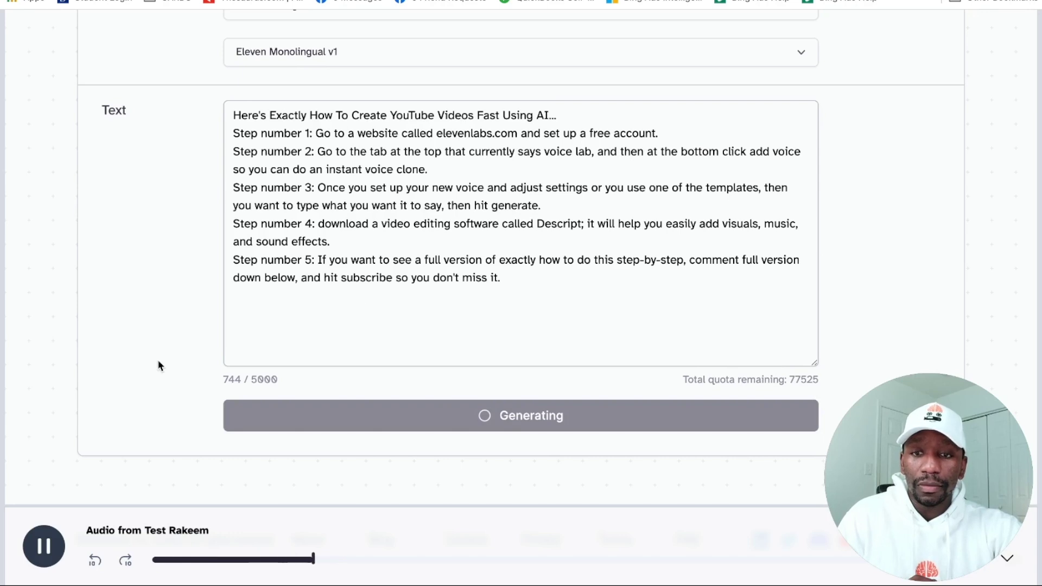
click(42, 547)
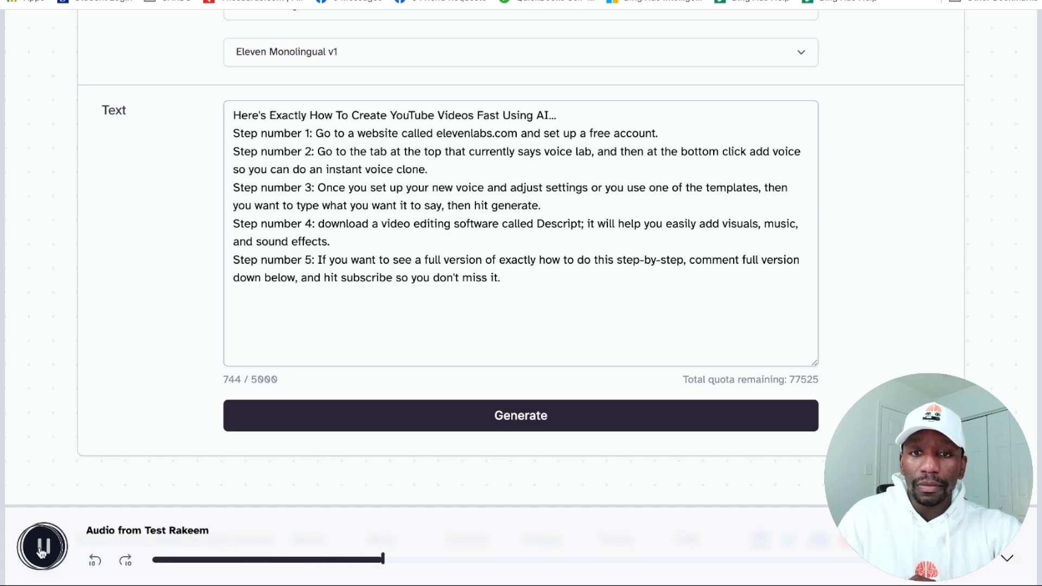
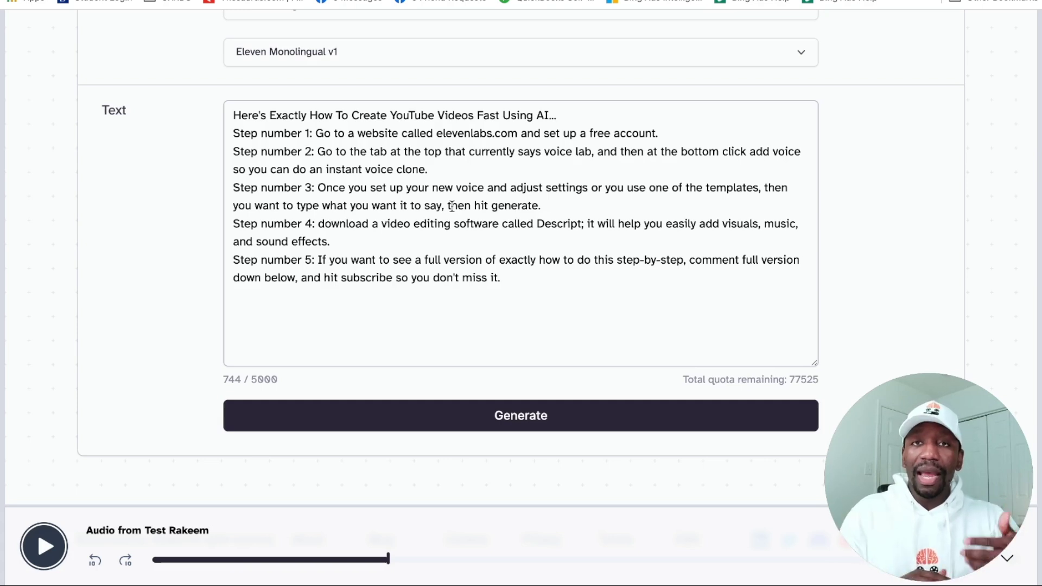
Expand the voice settings to view the Stability and Clarity + Similarity Enhancement sliders, and return to the script text
scroll(795, 154, up, 3)
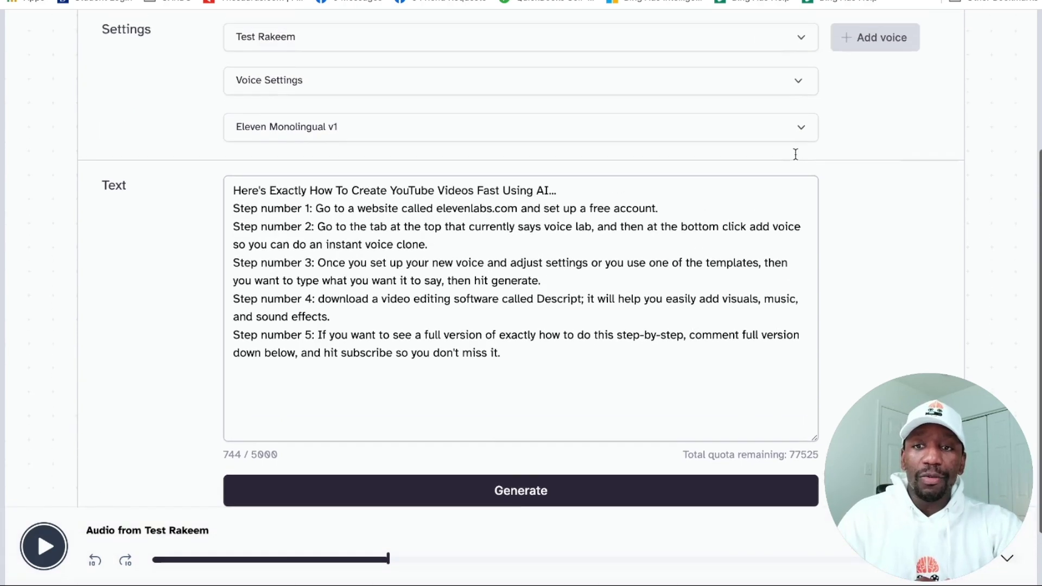
scroll(796, 156, up, 1)
click(798, 177)
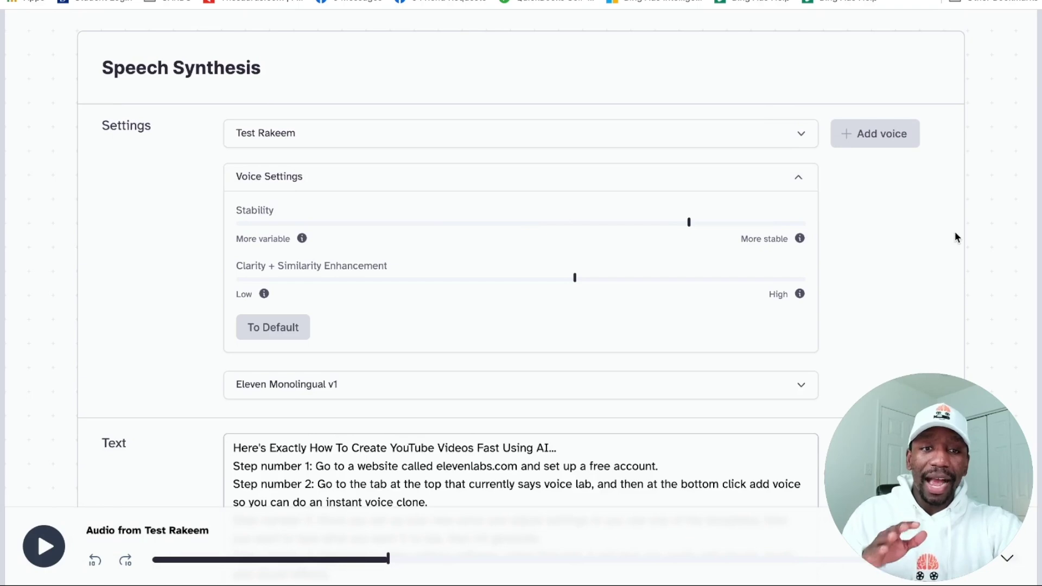
scroll(942, 220, down, 6)
click(484, 421)
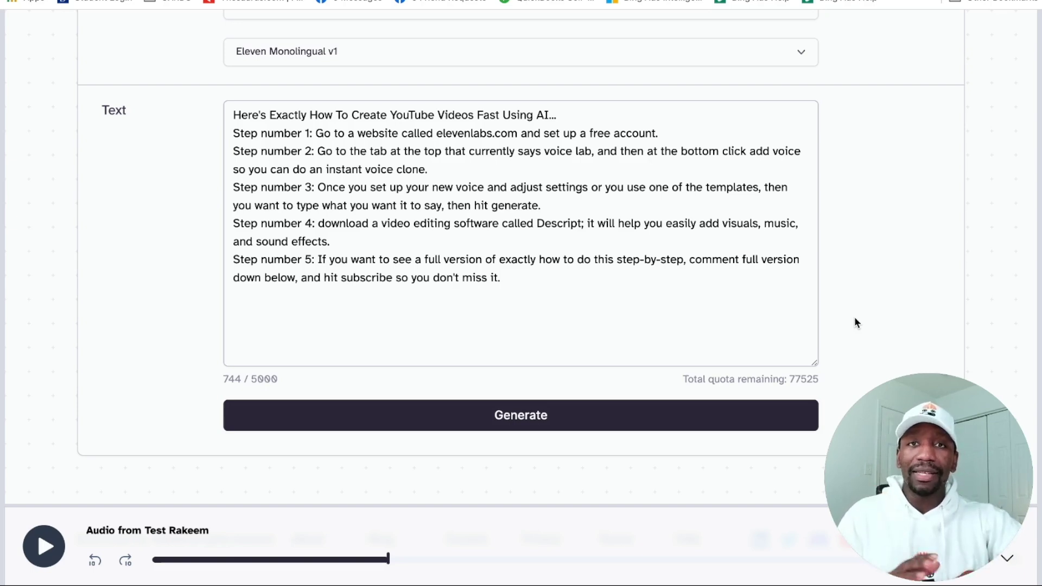
Open the save dialog for downloading the generated audio, cancel it without saving, and check the clip's duration
drag(946, 404, 945, 215)
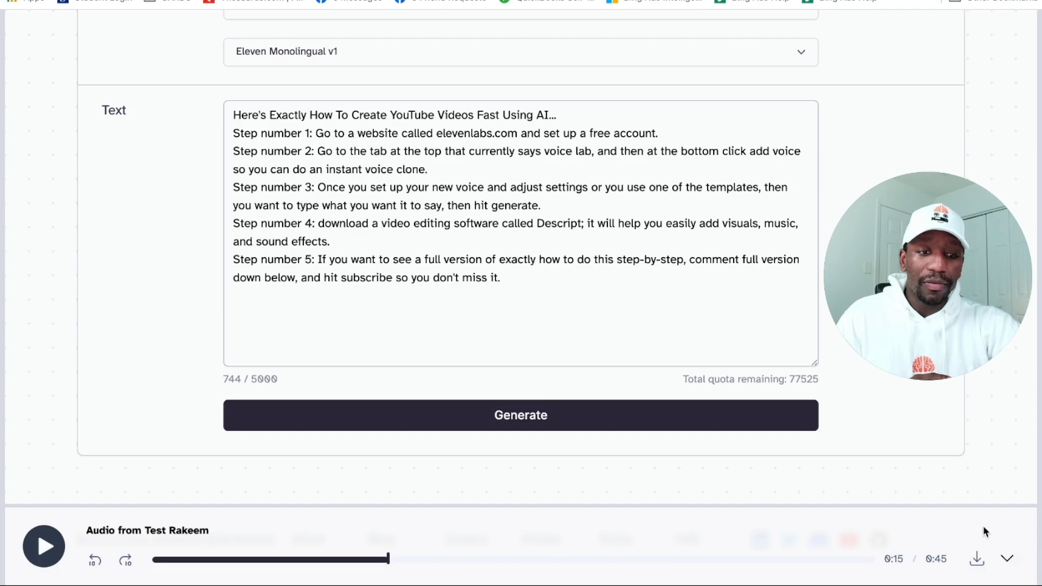
click(977, 561)
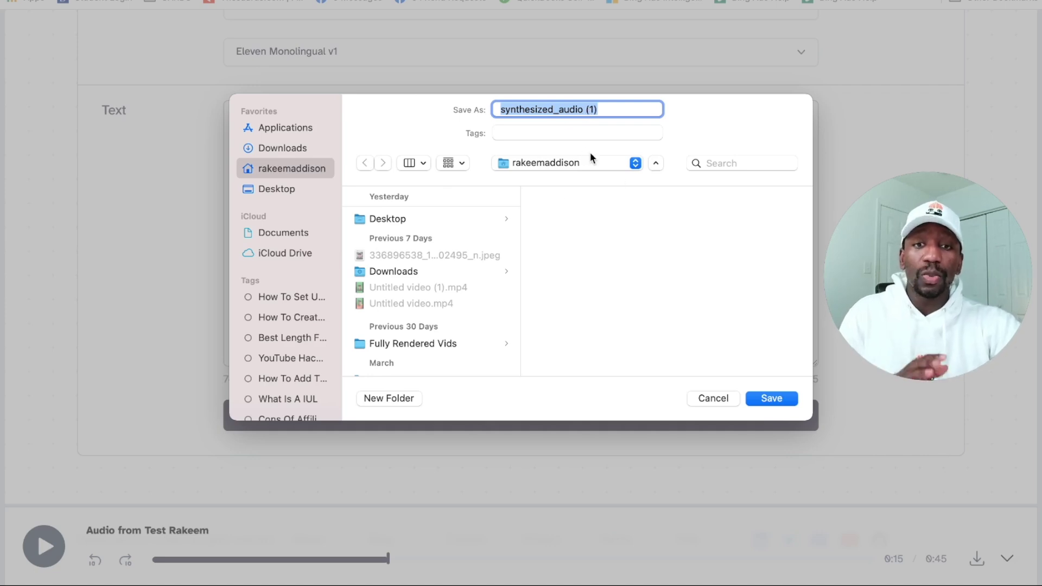
click(714, 399)
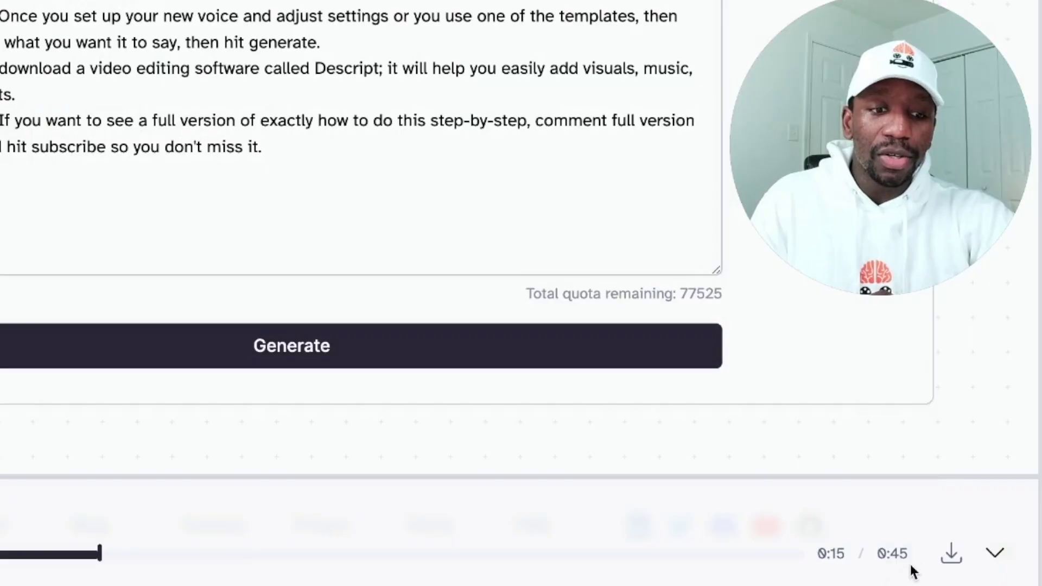
drag(912, 556, 837, 543)
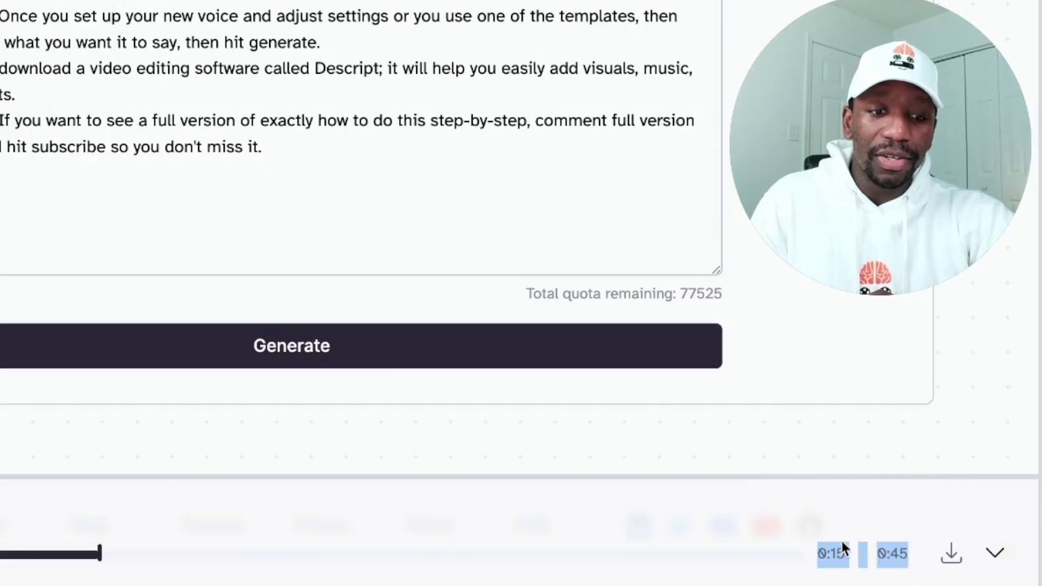
click(902, 511)
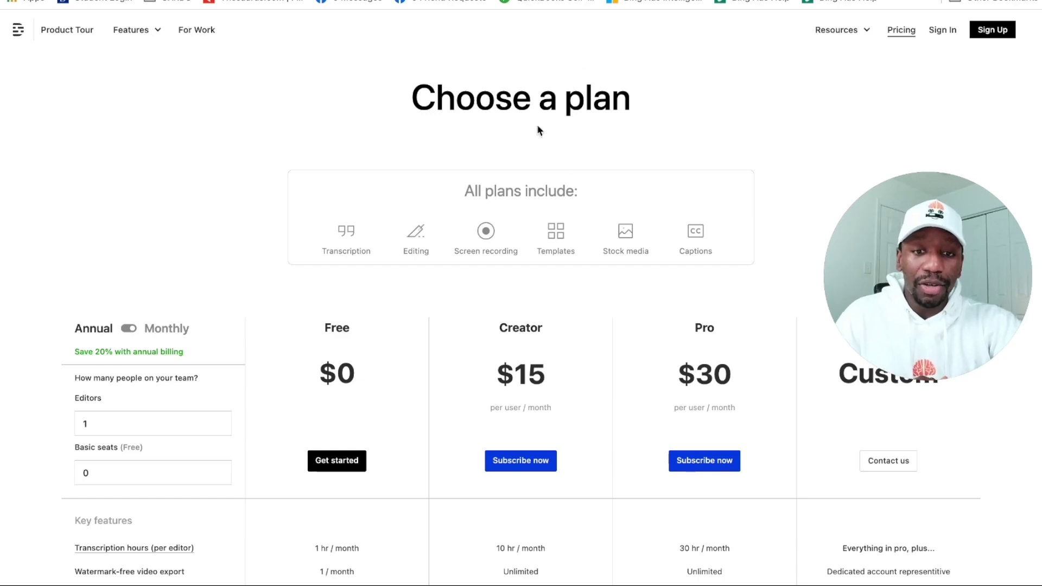
Review the prices and key features of the Free, Creator and Pro plans on the Descript pricing page
scroll(722, 76, down, 2)
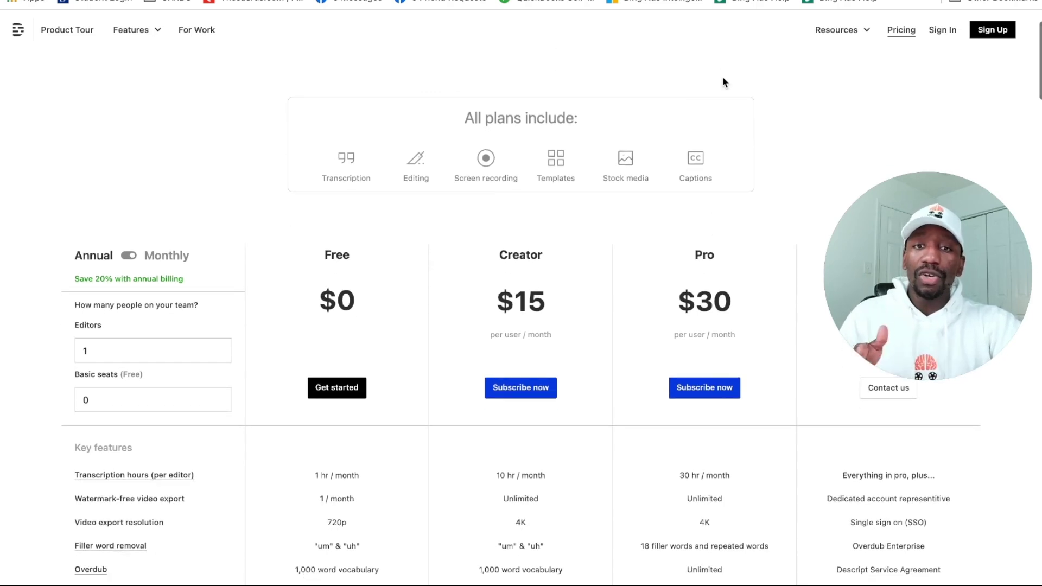
scroll(721, 76, down, 1)
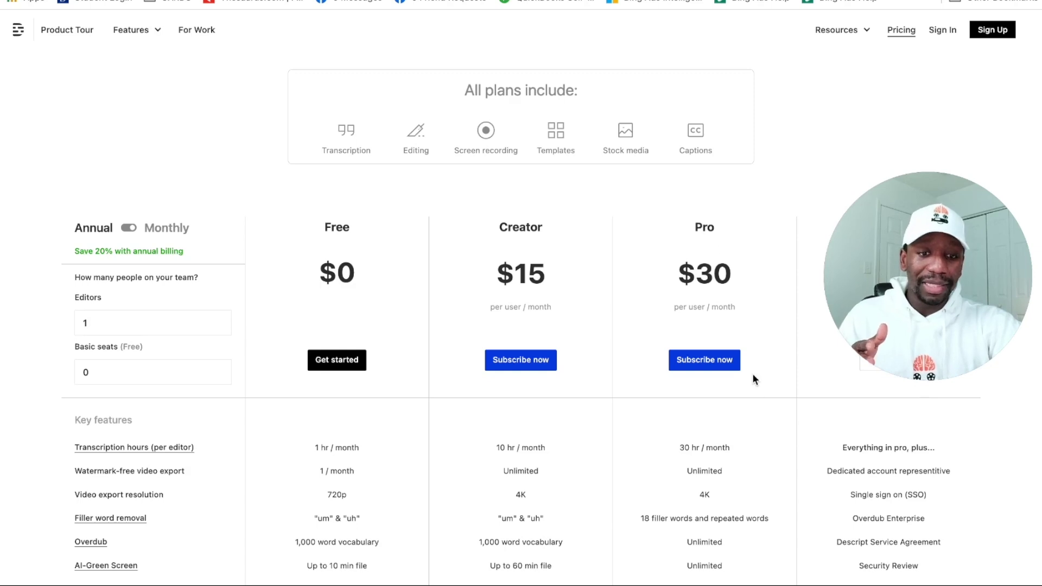
scroll(753, 376, down, 1)
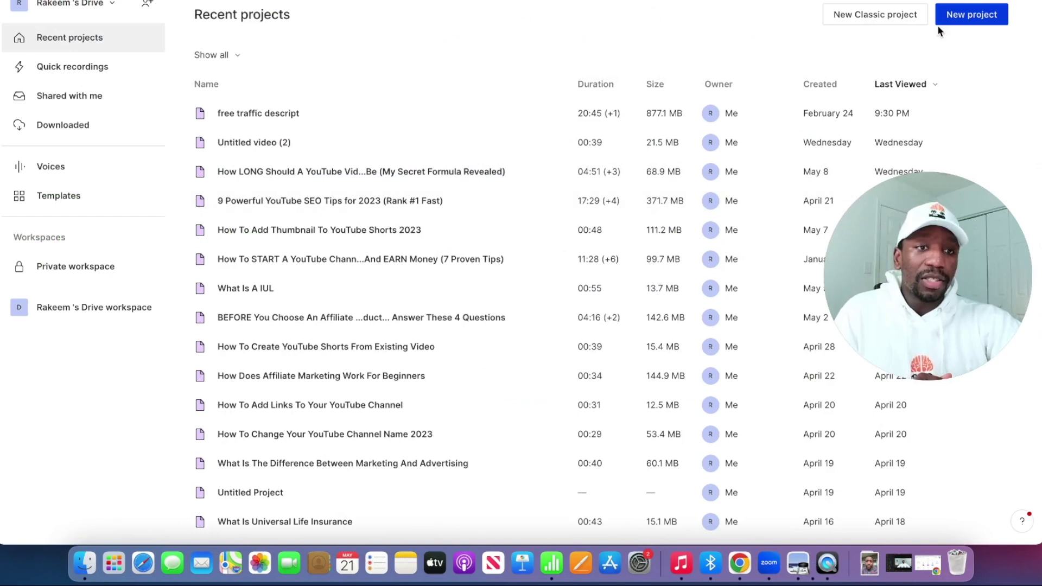
In the Descript app, create a new project and import "How To Create YouTube Videos Fast Using Ai Software.mp3" from the home folder
click(985, 19)
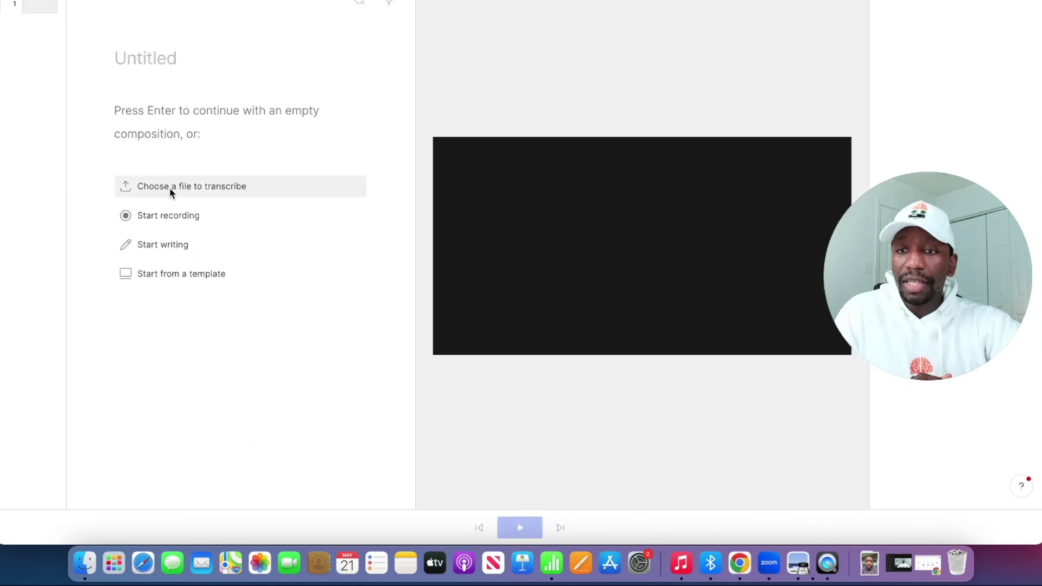
click(186, 188)
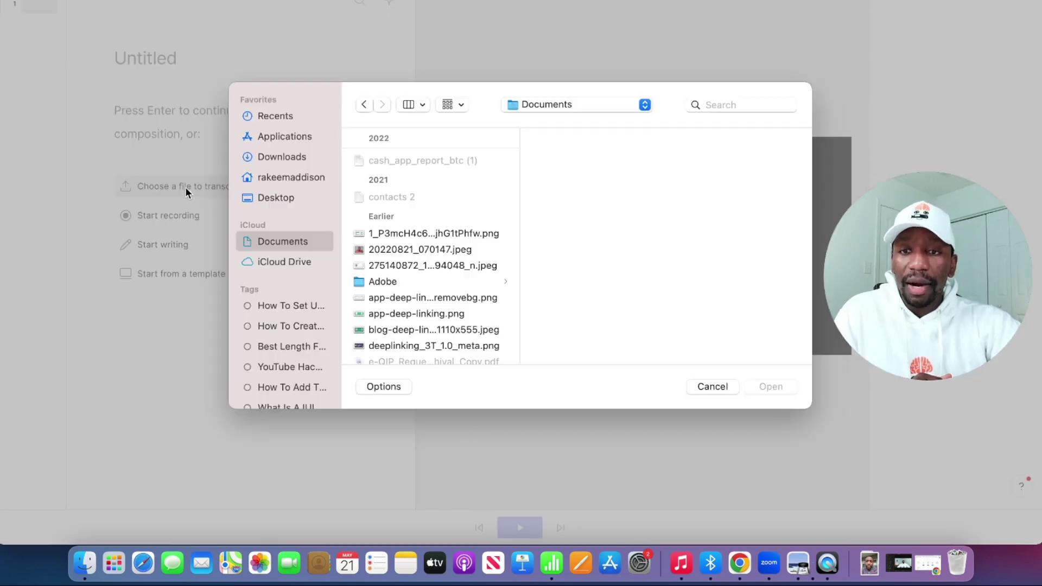
click(293, 179)
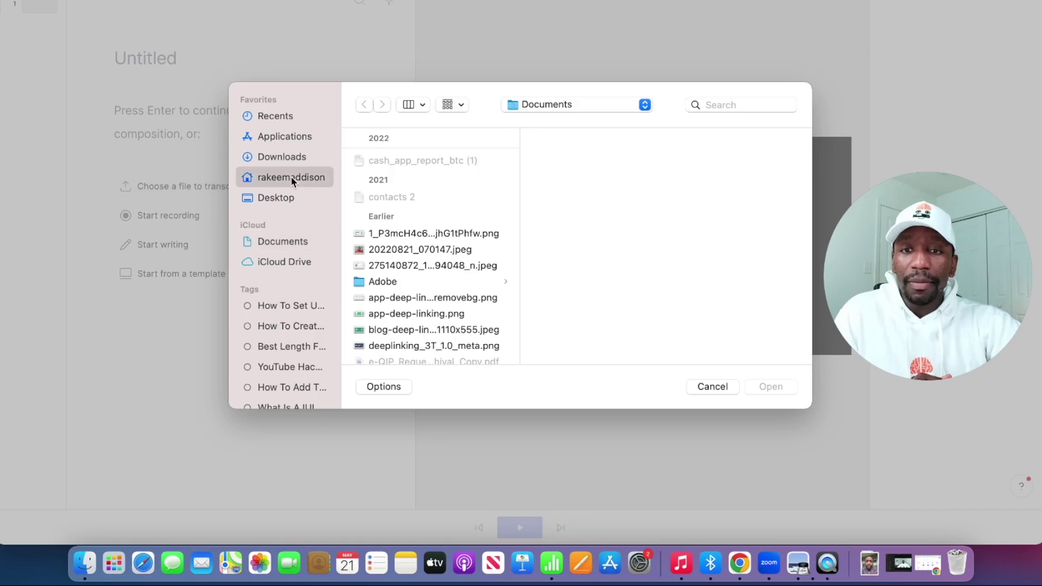
click(456, 108)
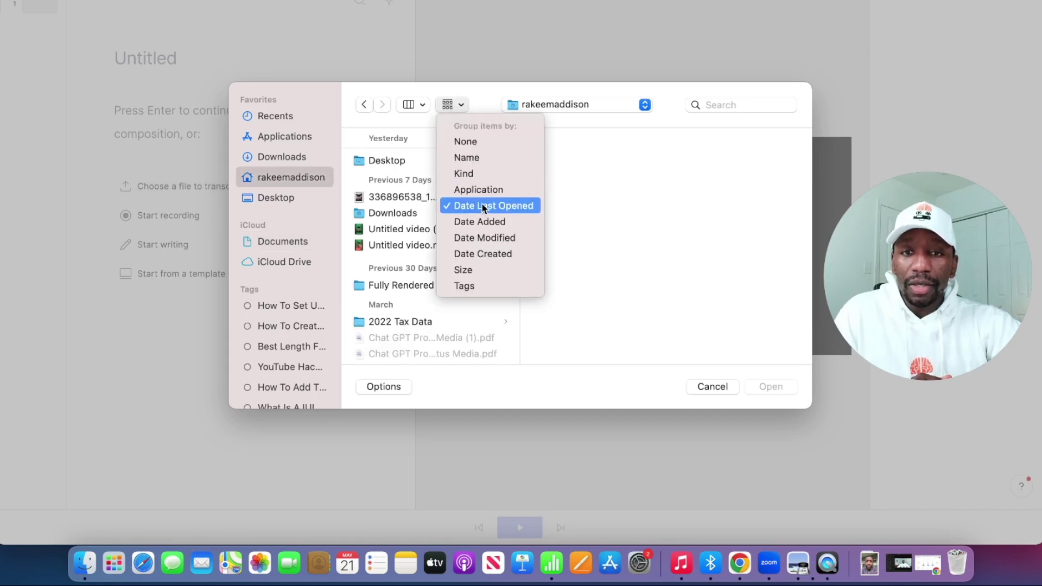
click(493, 99)
click(431, 237)
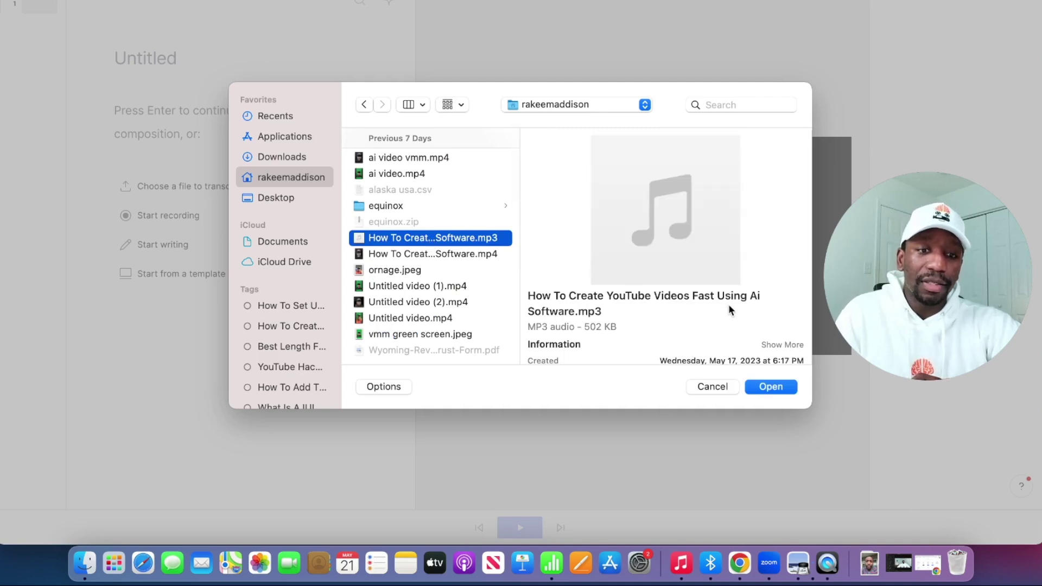
click(775, 386)
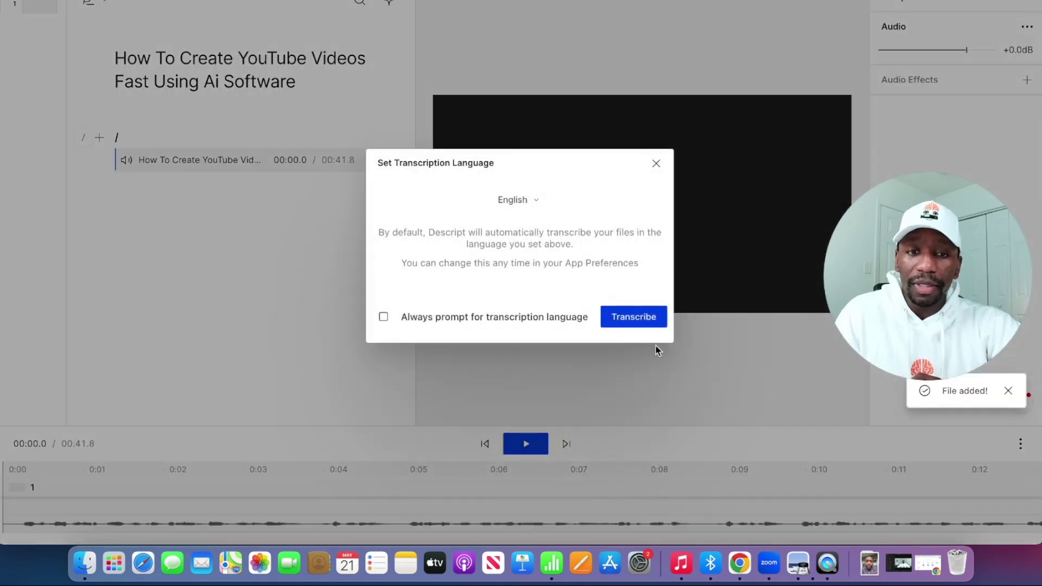
Transcribe the imported voiceover in English and read through the finished transcript
click(645, 320)
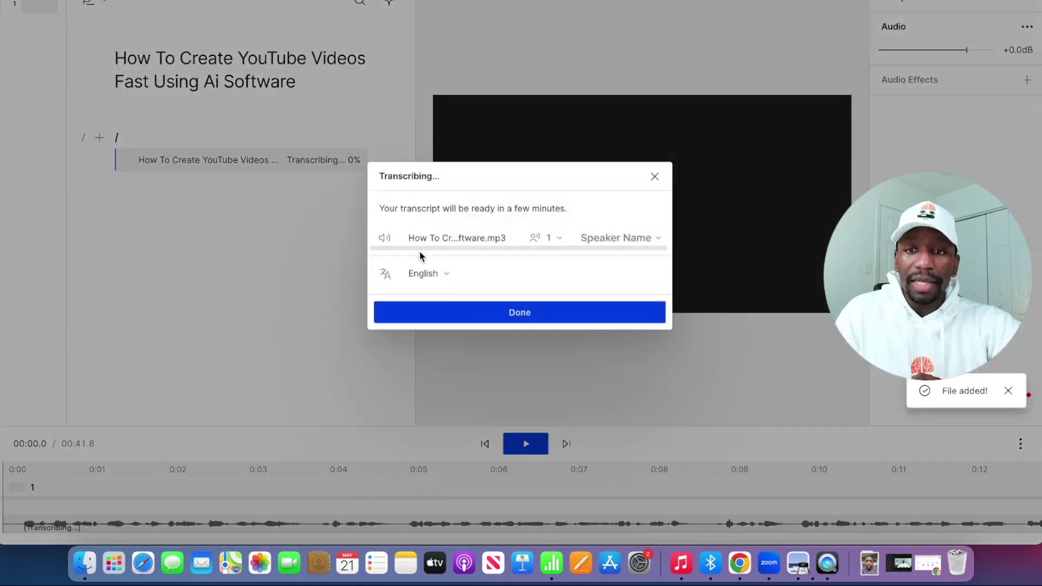
click(523, 318)
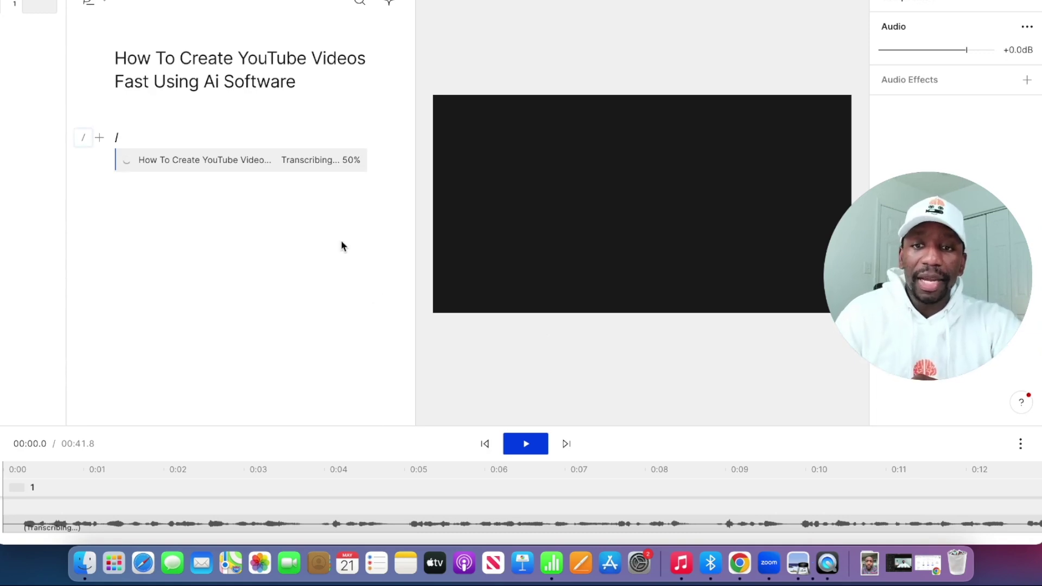
scroll(166, 181, down, 1)
scroll(166, 182, down, 5)
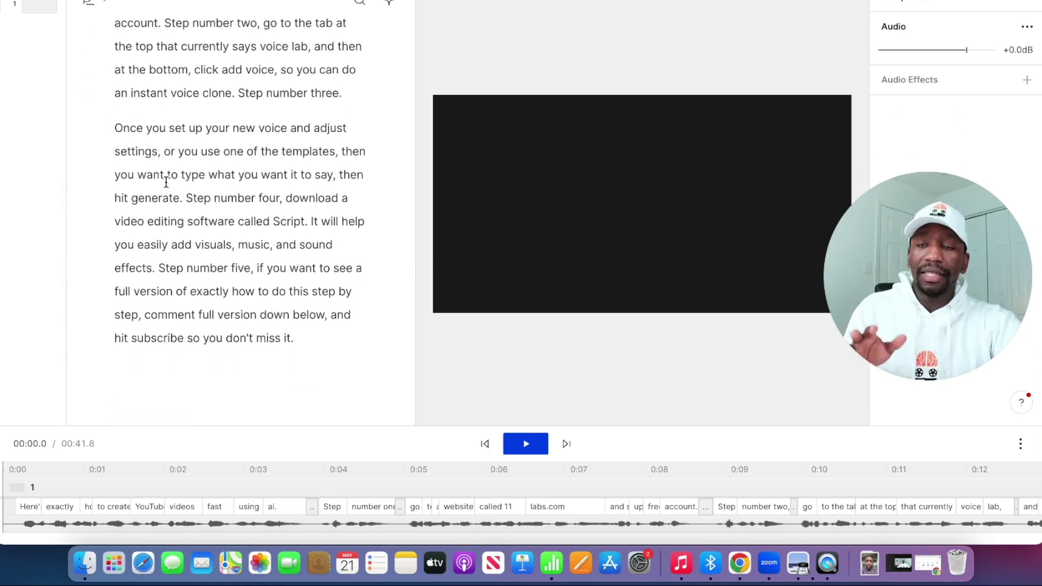
scroll(166, 182, up, 5)
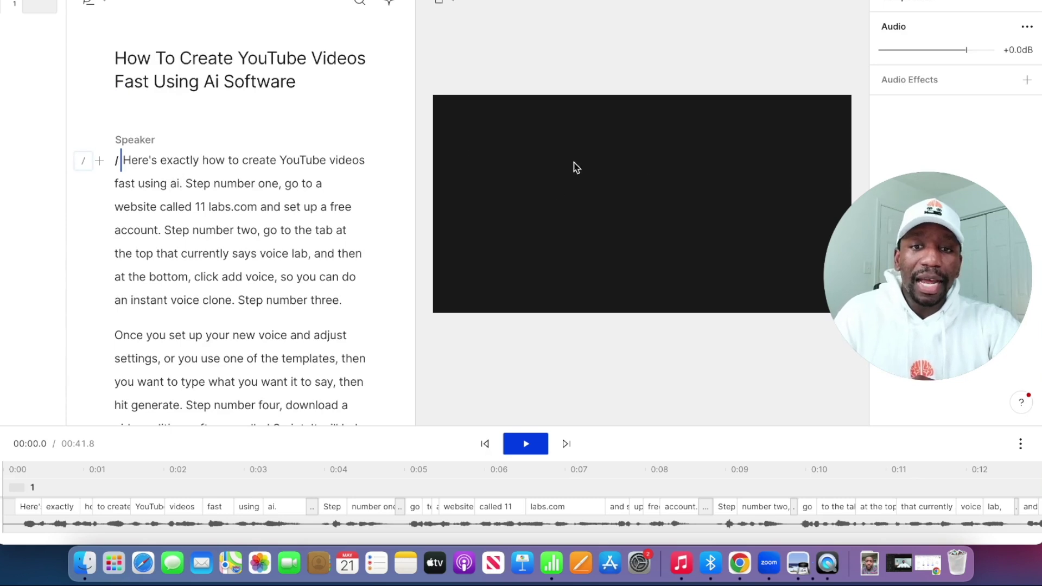
Set the video format to Portrait 9:16 and apply the Serene Audiogram template to the scene
click(455, 2)
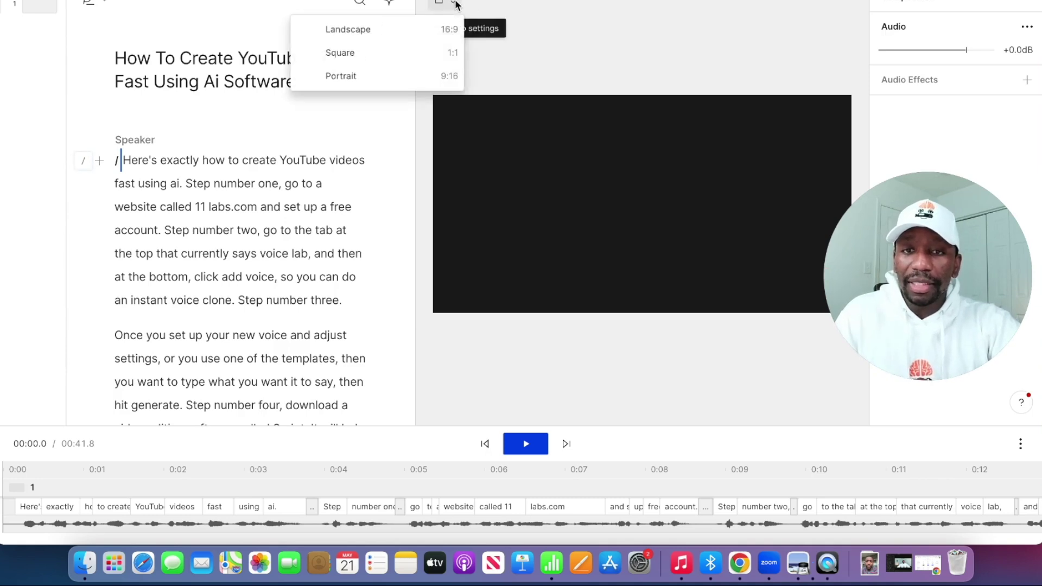
click(376, 79)
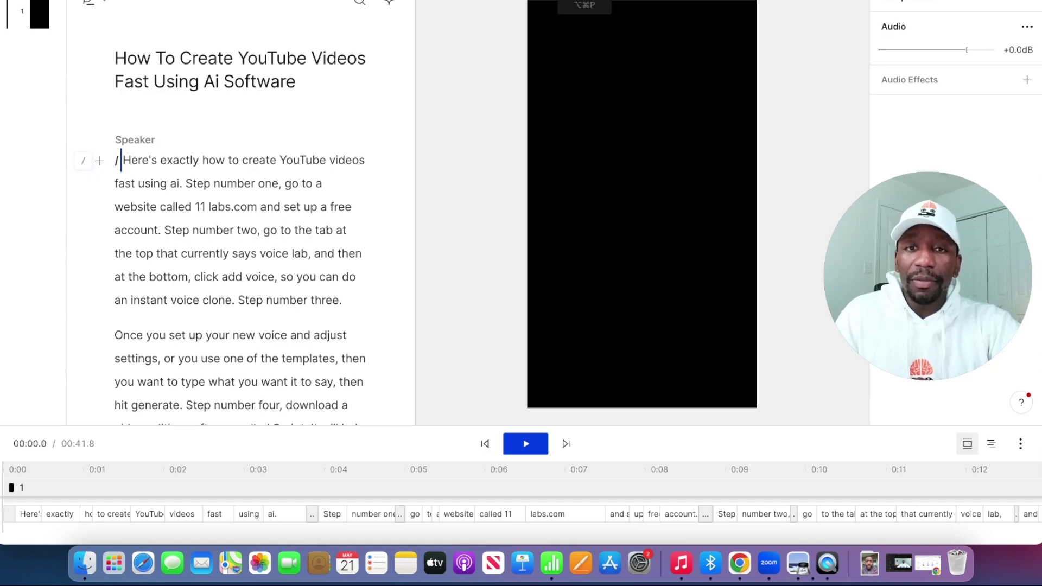
click(583, 2)
scroll(586, 162, down, 3)
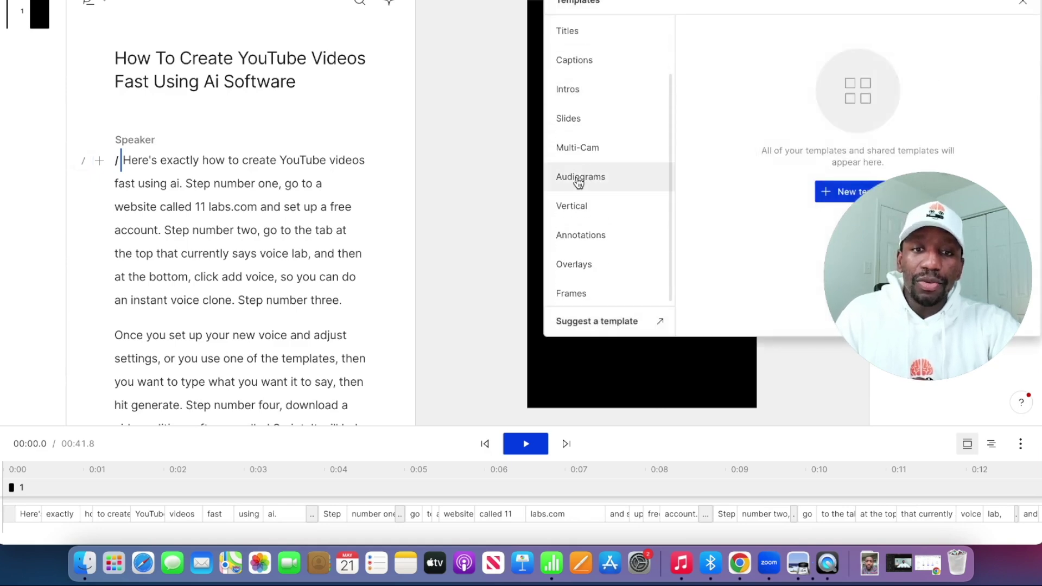
click(580, 181)
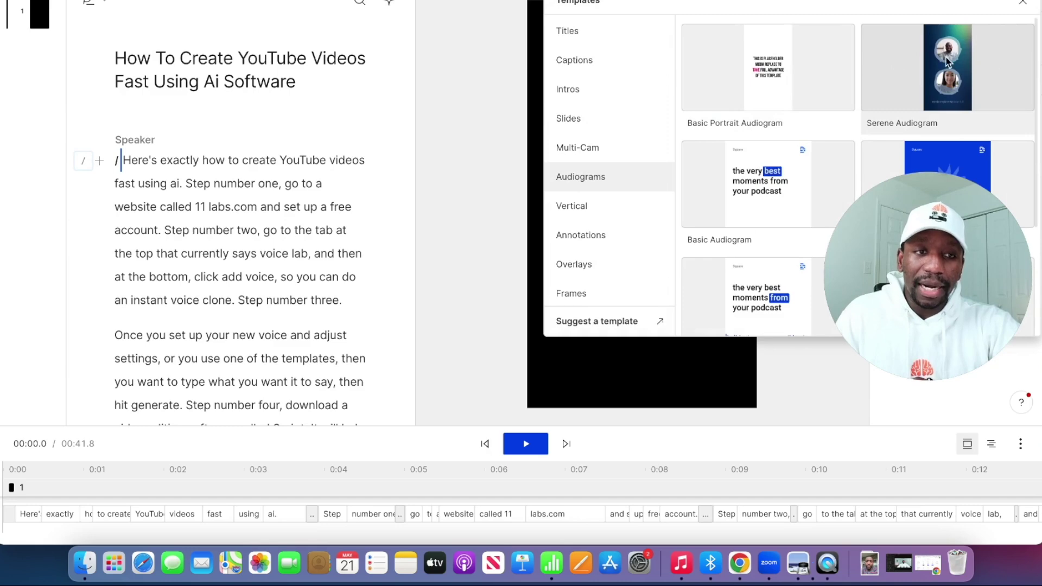
click(947, 62)
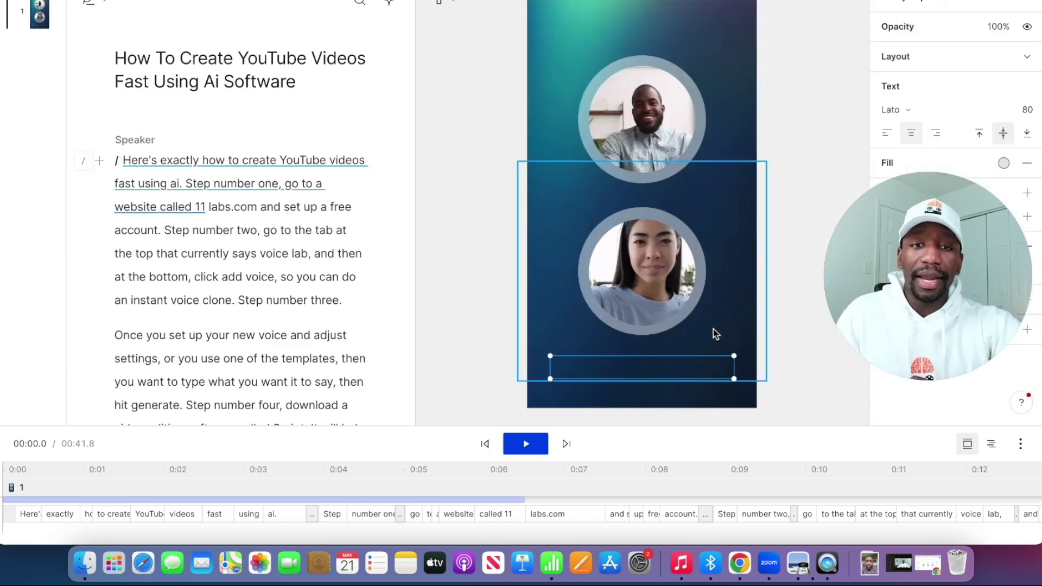
Delete the woman's photo and the audio waveform ring around it from the lower half of the scene
click(677, 268)
key(Delete)
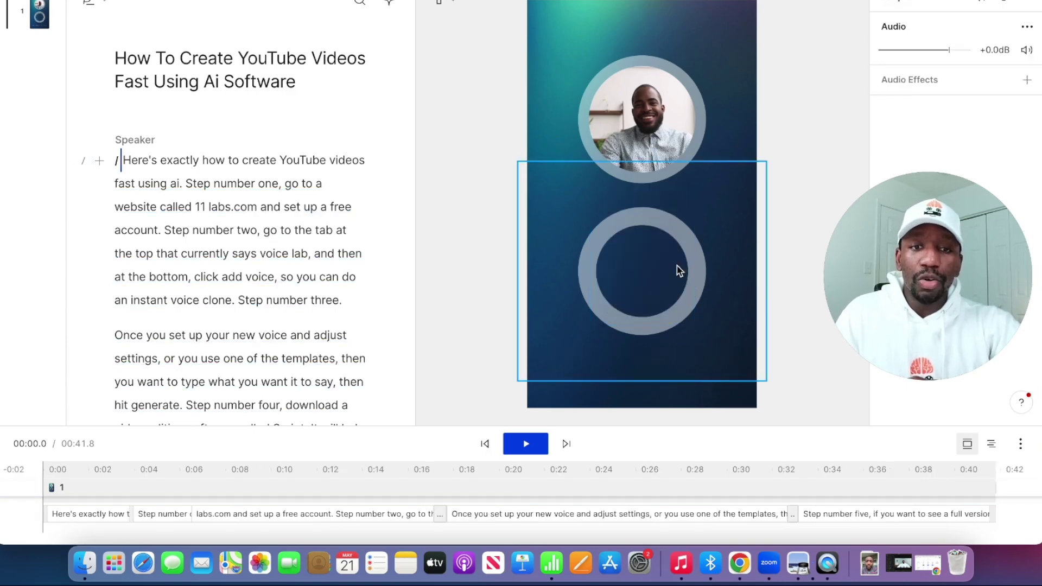
key(Delete)
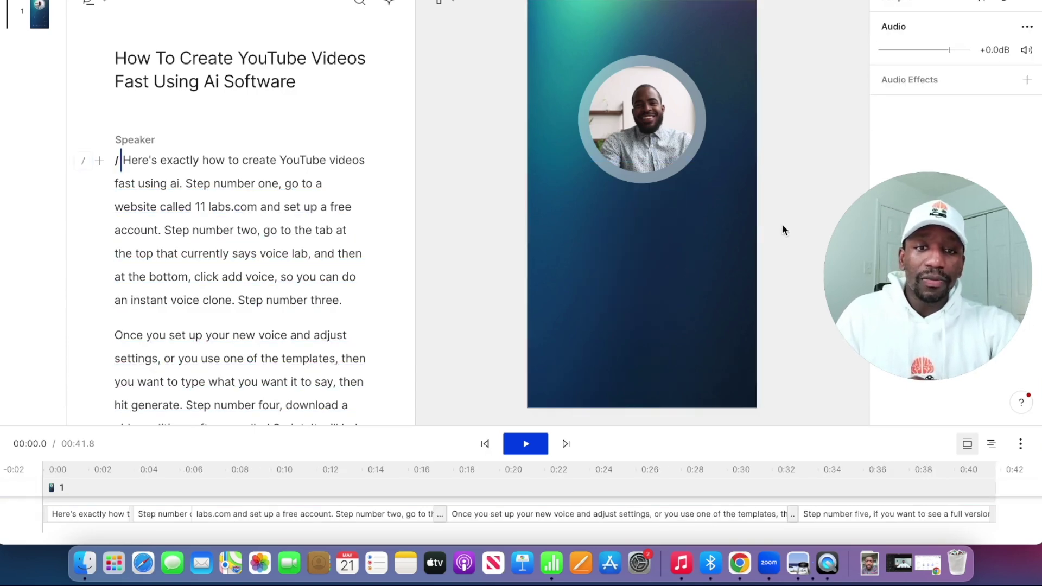
Enlarge the remaining circular audio waveform and recentre it around the man's photo
click(686, 175)
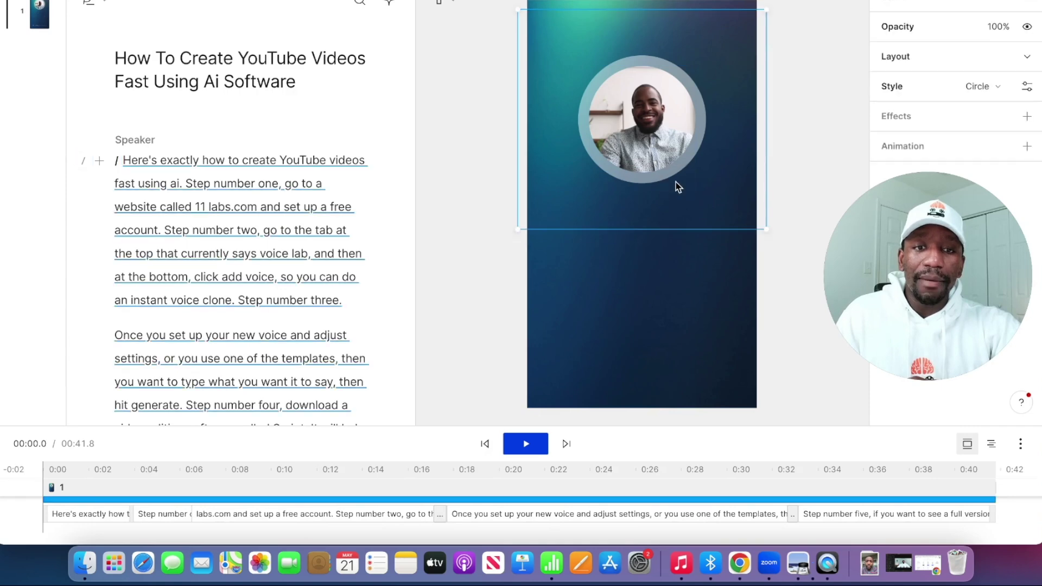
drag(769, 229, 825, 281)
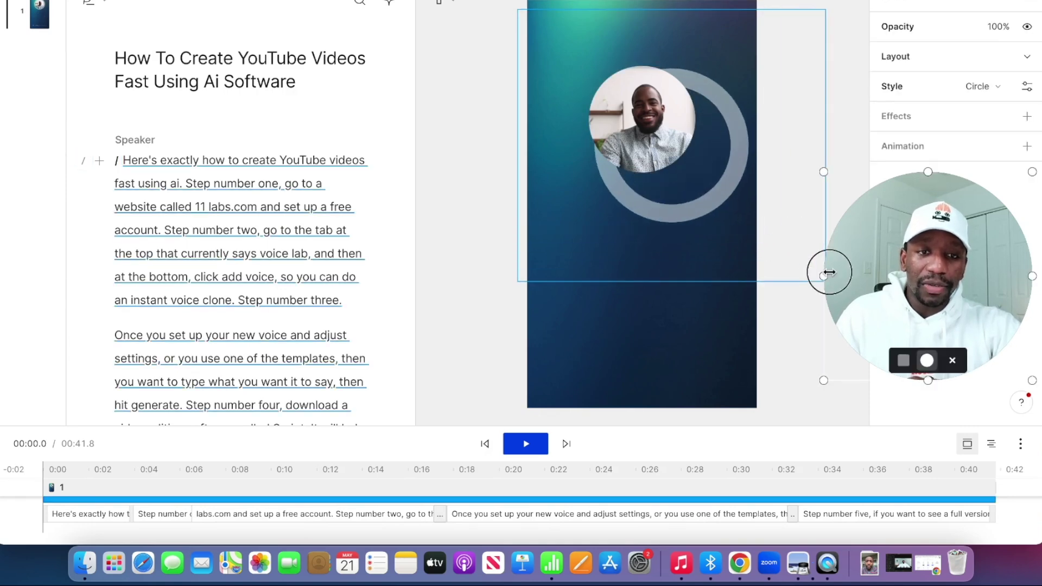
drag(711, 206, 684, 190)
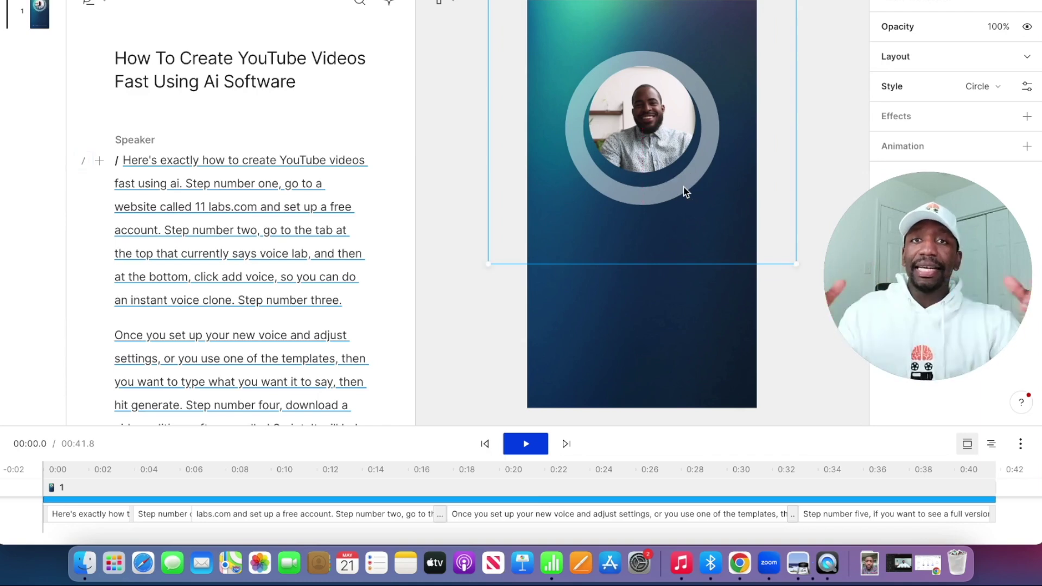
click(822, 114)
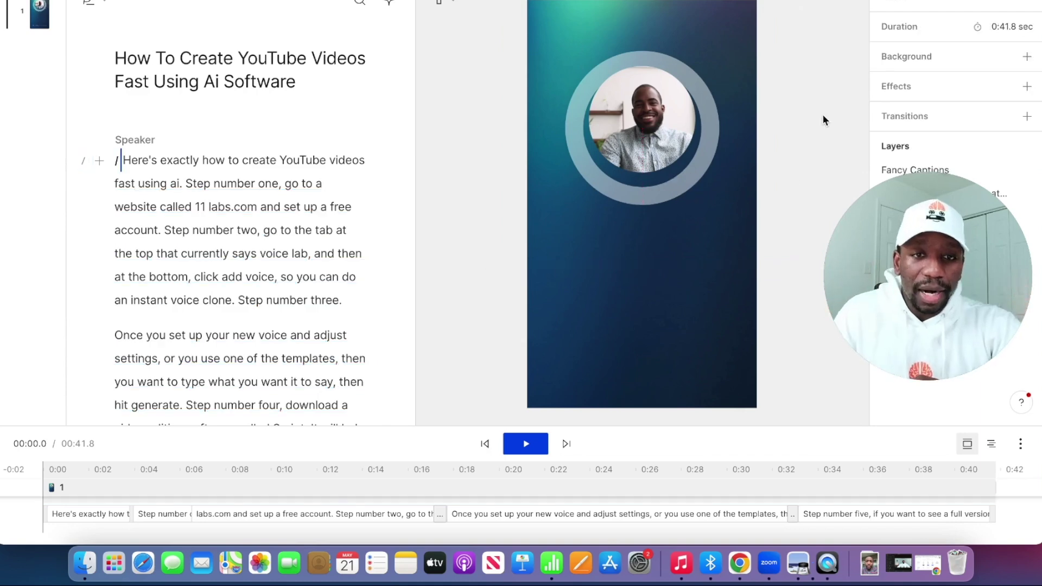
Enlarge the man's photo from its lower corners so it fills the inside of the waveform ring
click(640, 141)
mouse_move(589, 172)
mouse_down()
mouse_move(567, 177)
mouse_move(580, 182)
mouse_up()
drag(701, 186, 708, 194)
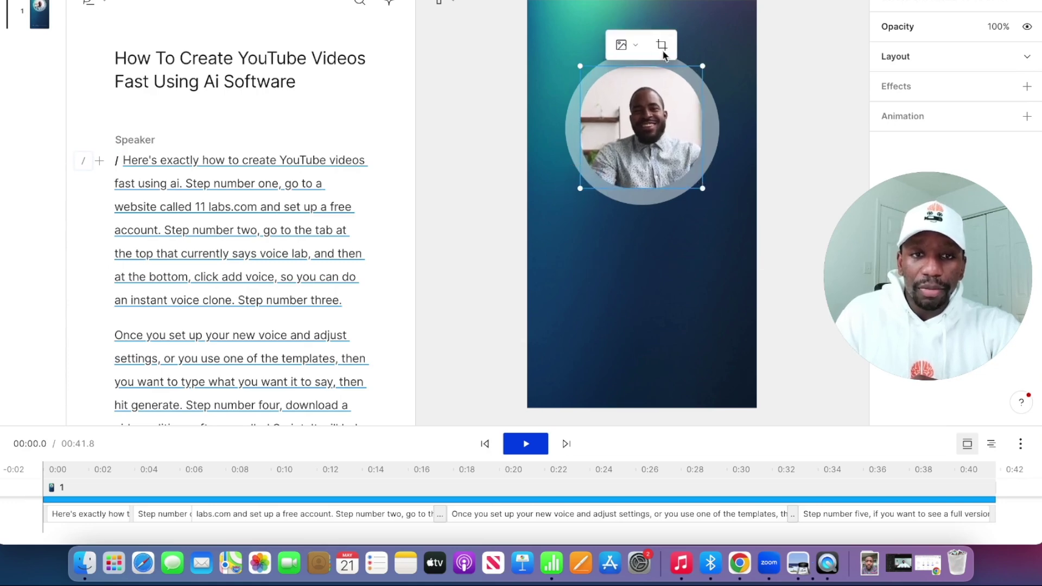
Replace the photo inside the ring with 20220821_070147.jpeg from the Documents folder
click(629, 46)
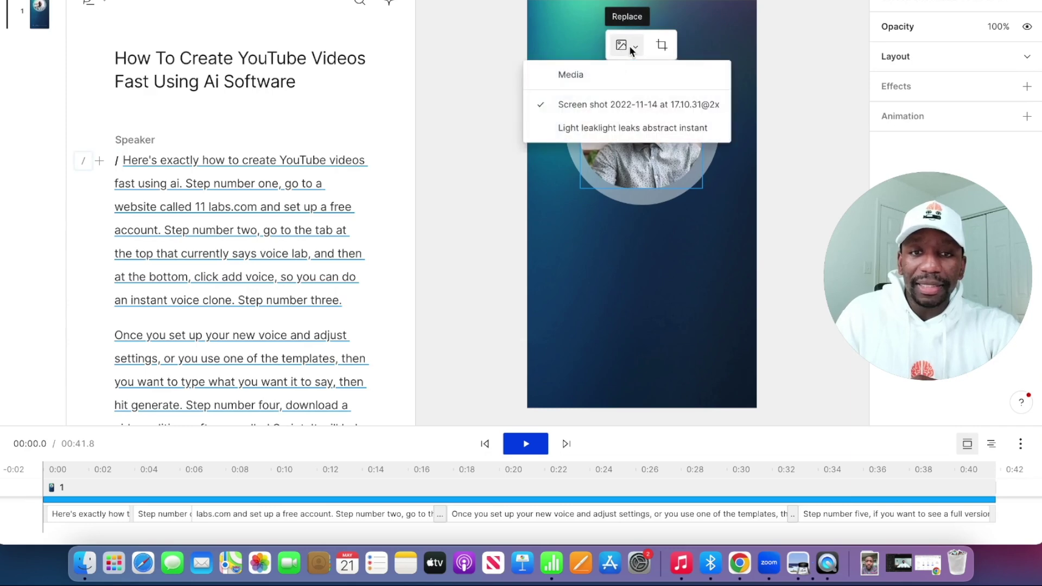
click(570, 79)
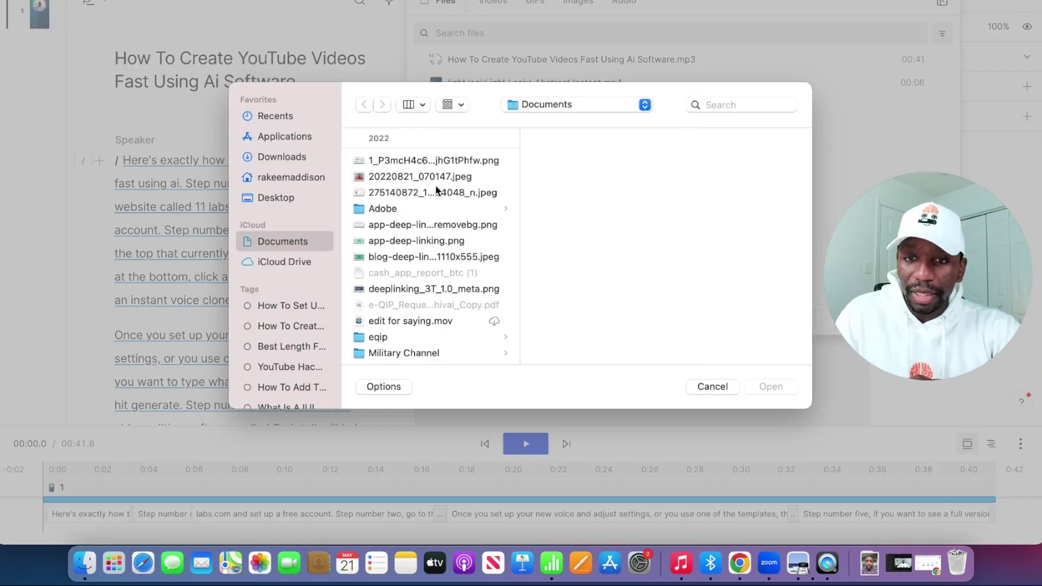
click(409, 177)
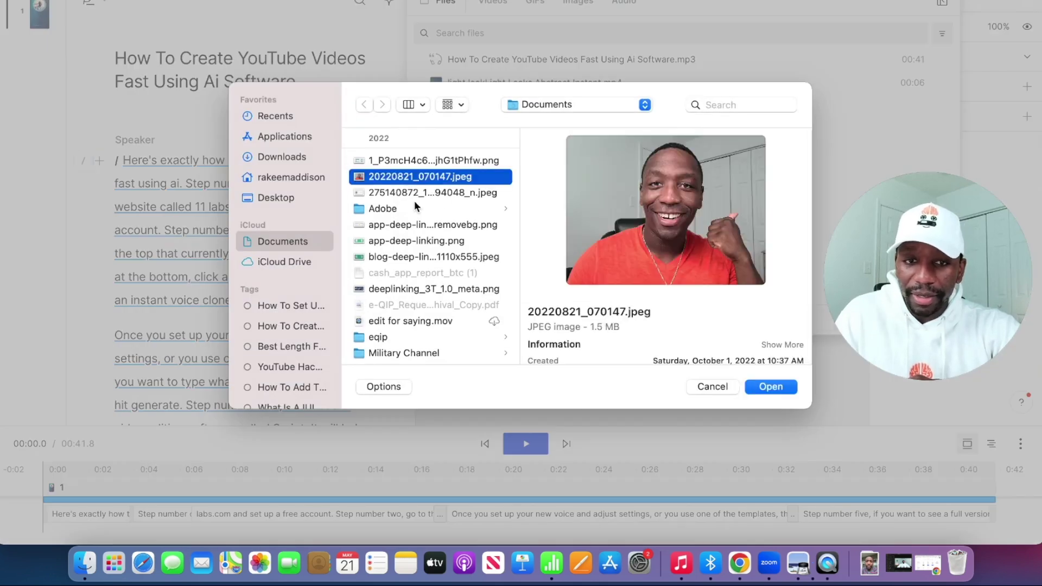
click(771, 387)
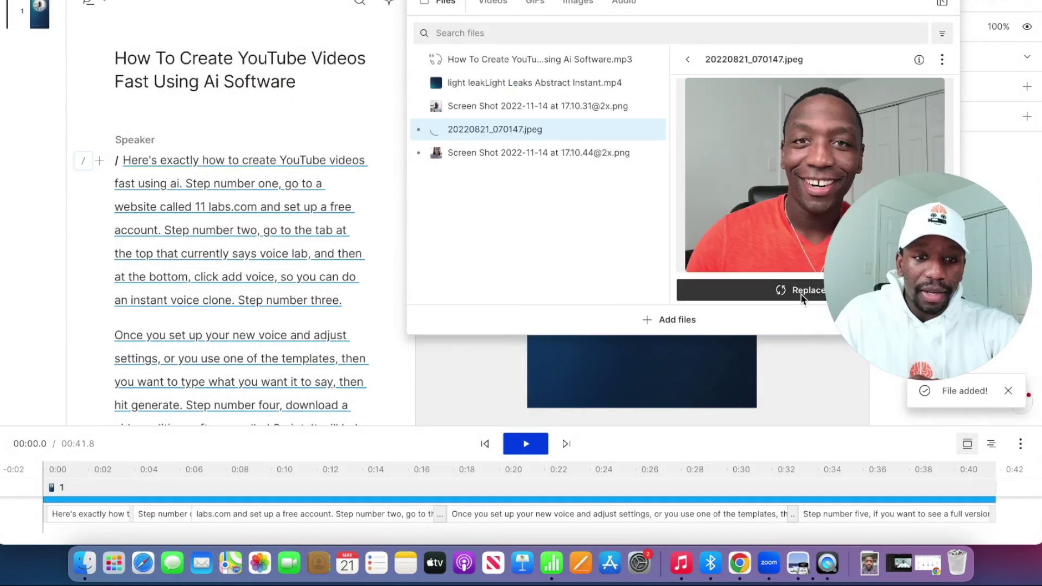
click(800, 294)
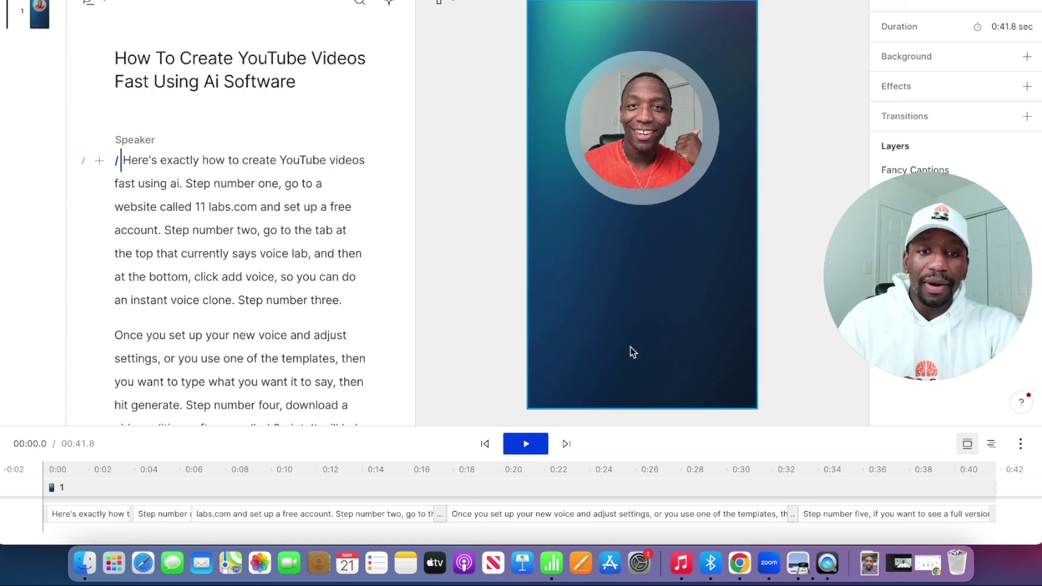
click(635, 298)
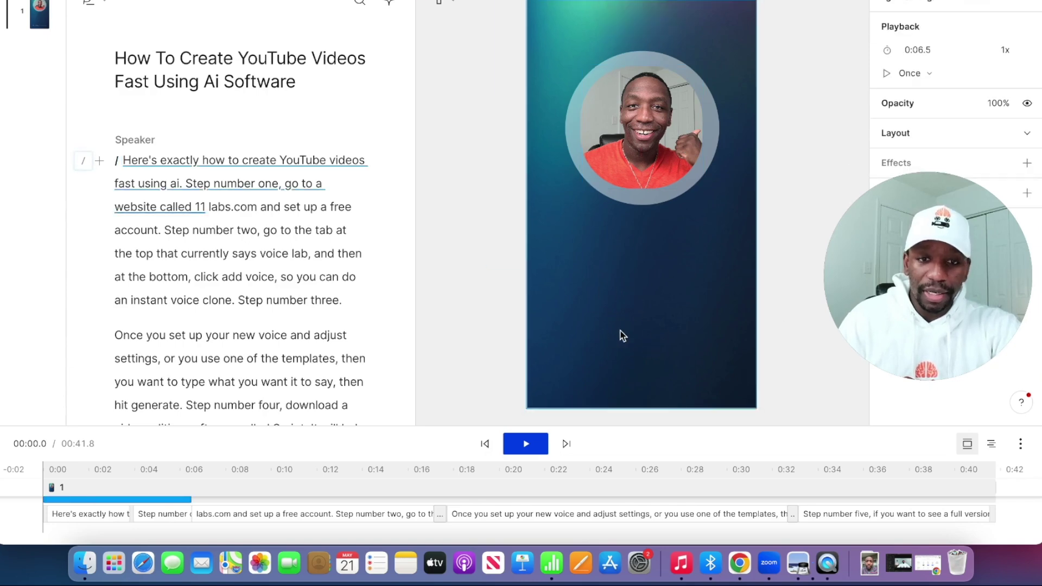
click(450, 258)
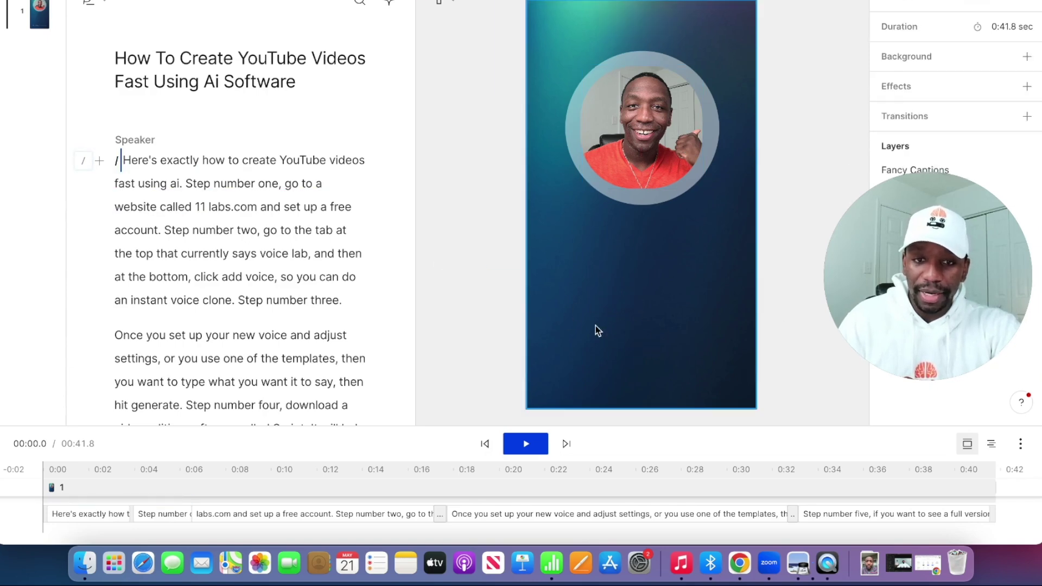
click(614, 363)
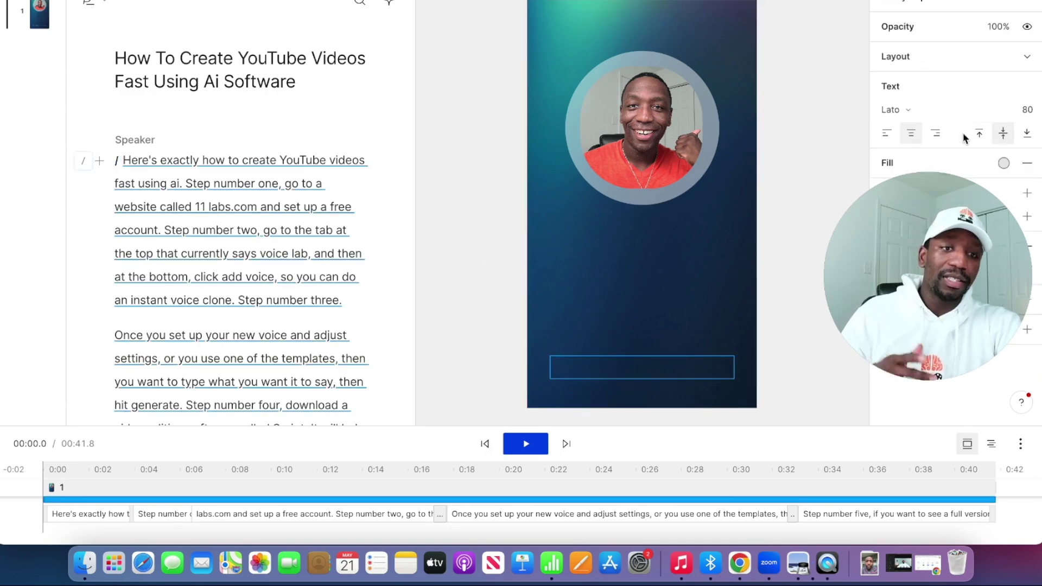
click(891, 108)
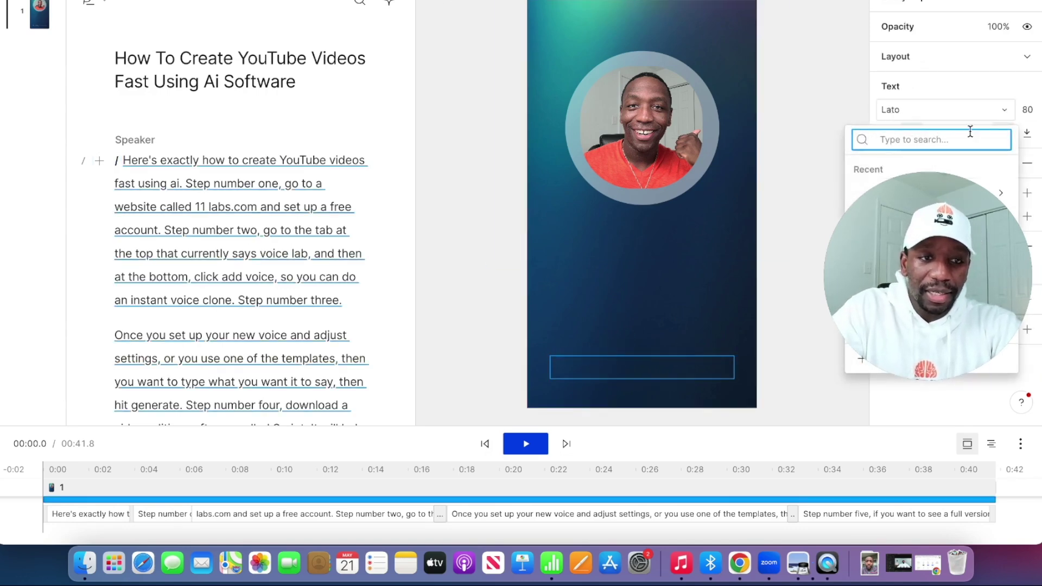
drag(951, 251, 951, 413)
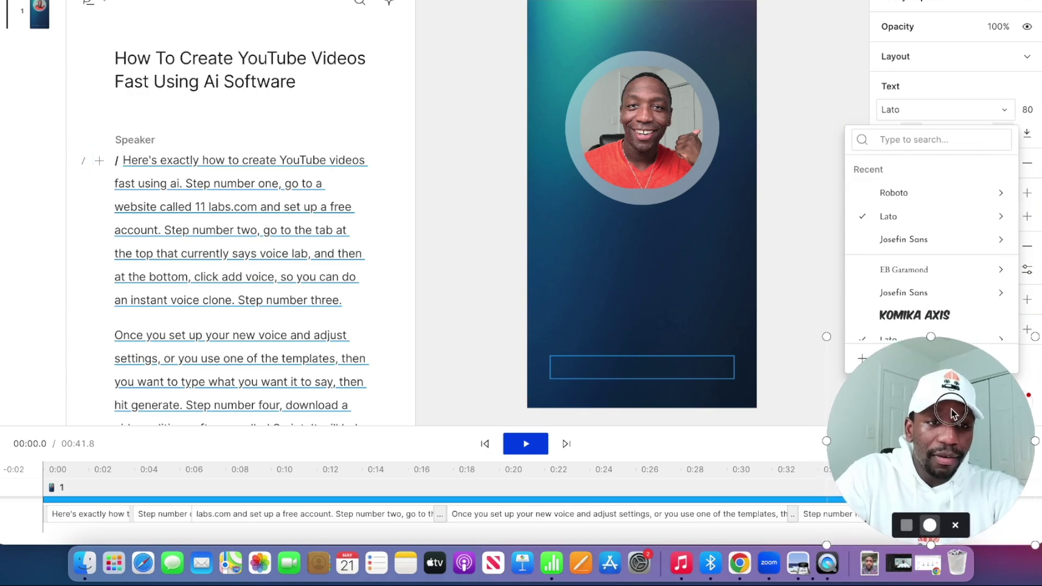
Set the caption box's Y position to 1490 in its layout settings
click(640, 365)
click(991, 60)
click(982, 78)
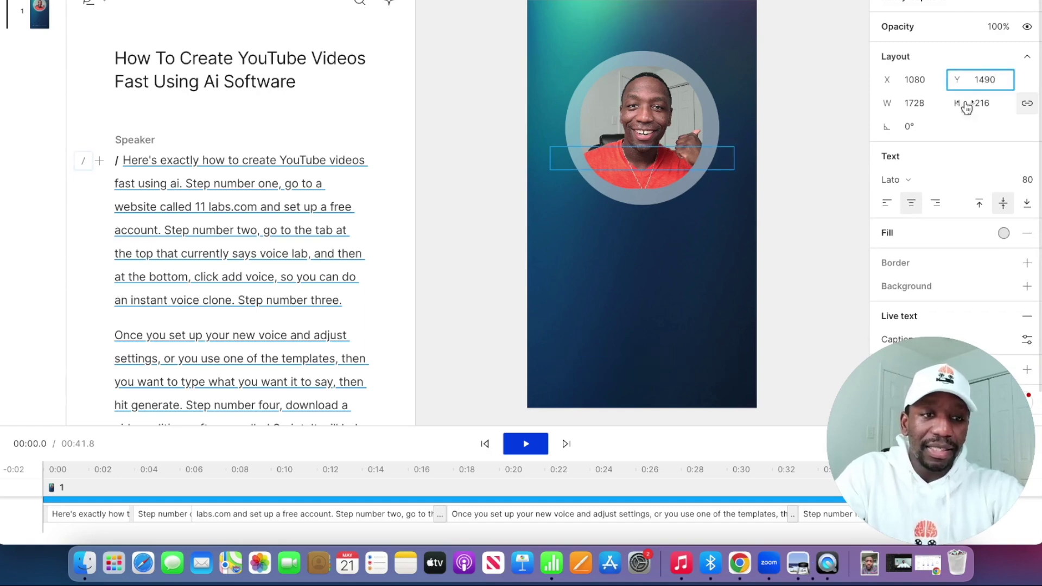
key(Return)
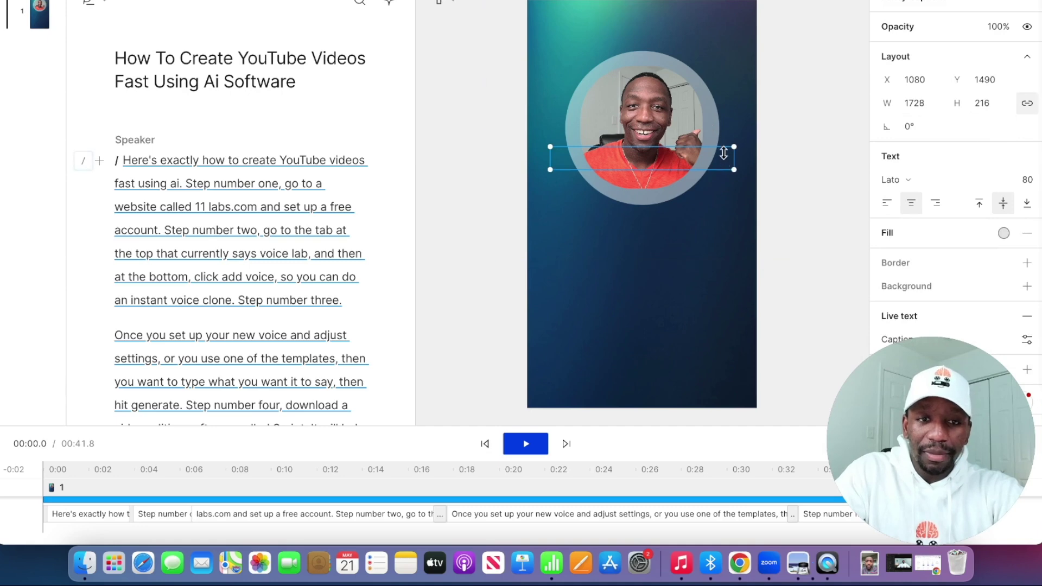
Move the caption box below the photo ring to about X 1082, Y 2875, keeping it horizontally centred
drag(725, 161, 728, 350)
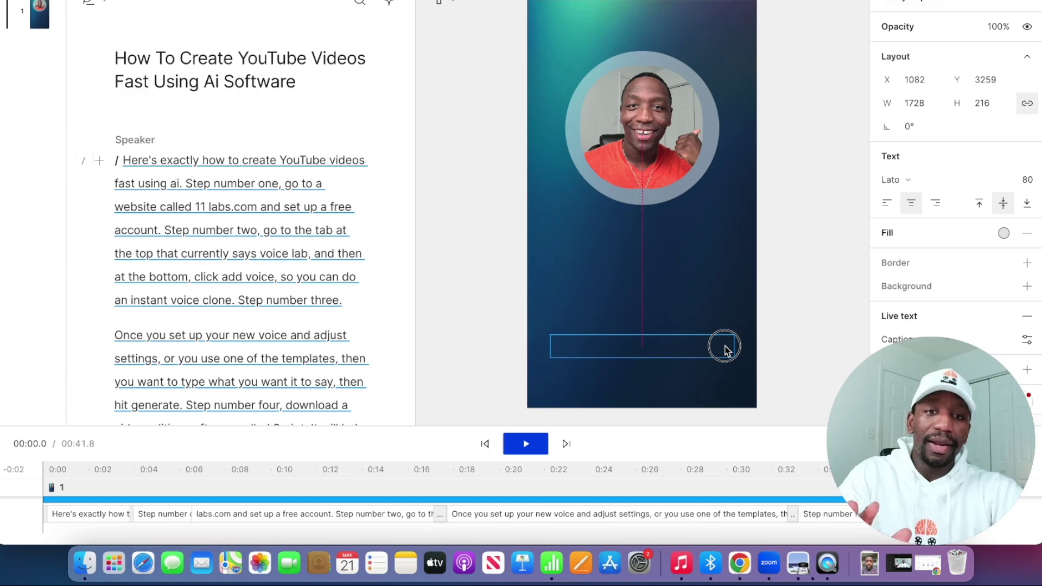
drag(727, 350, 728, 310)
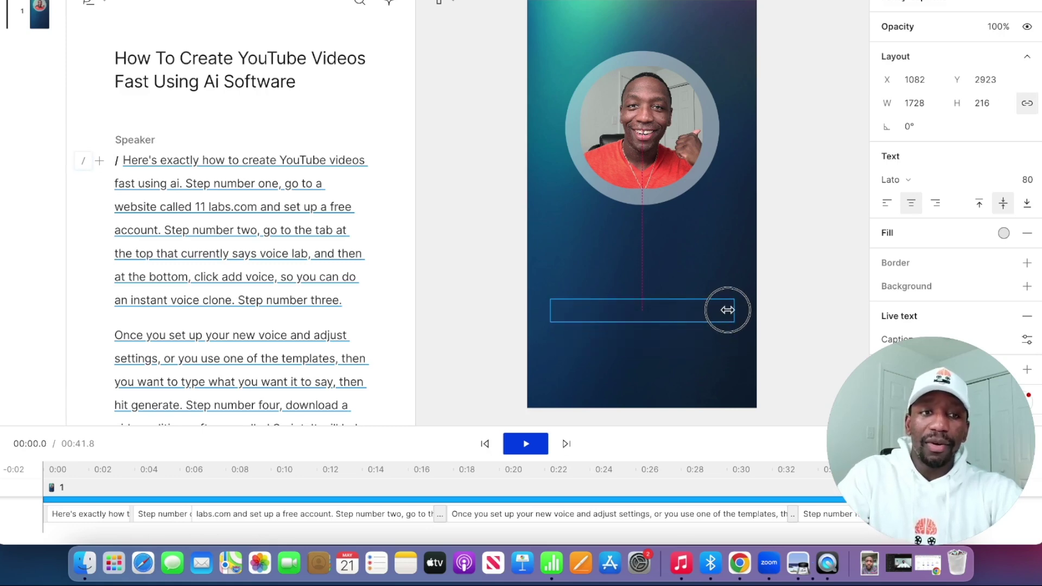
click(682, 279)
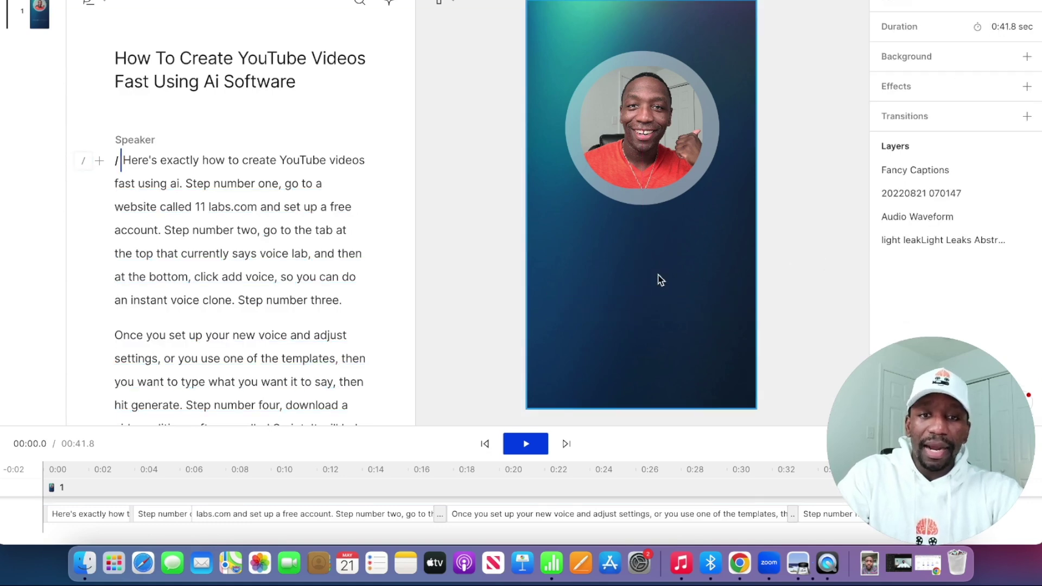
Change the caption text's font to The Bold Font
click(636, 310)
click(900, 182)
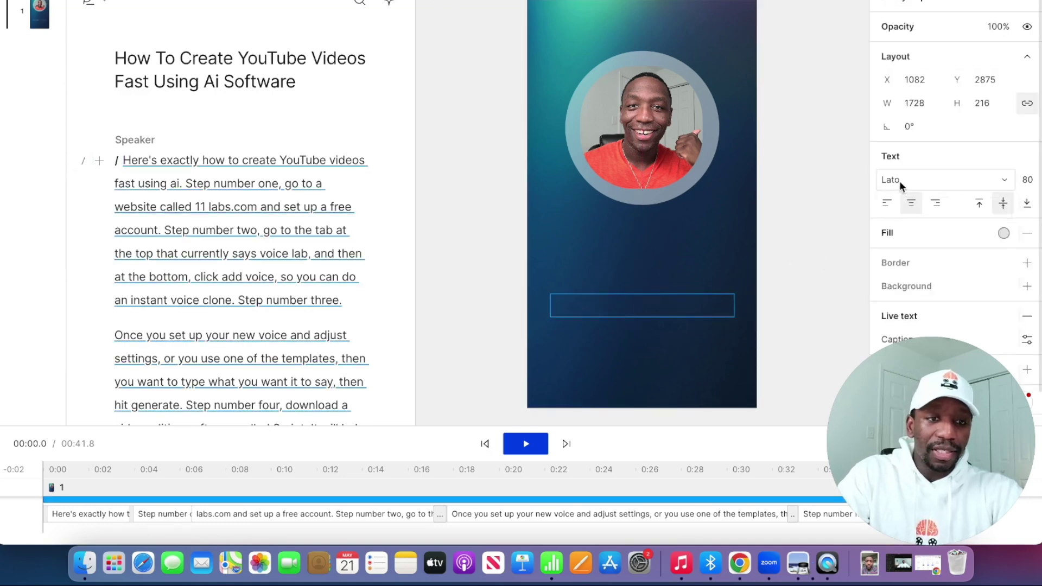
scroll(926, 318, down, 5)
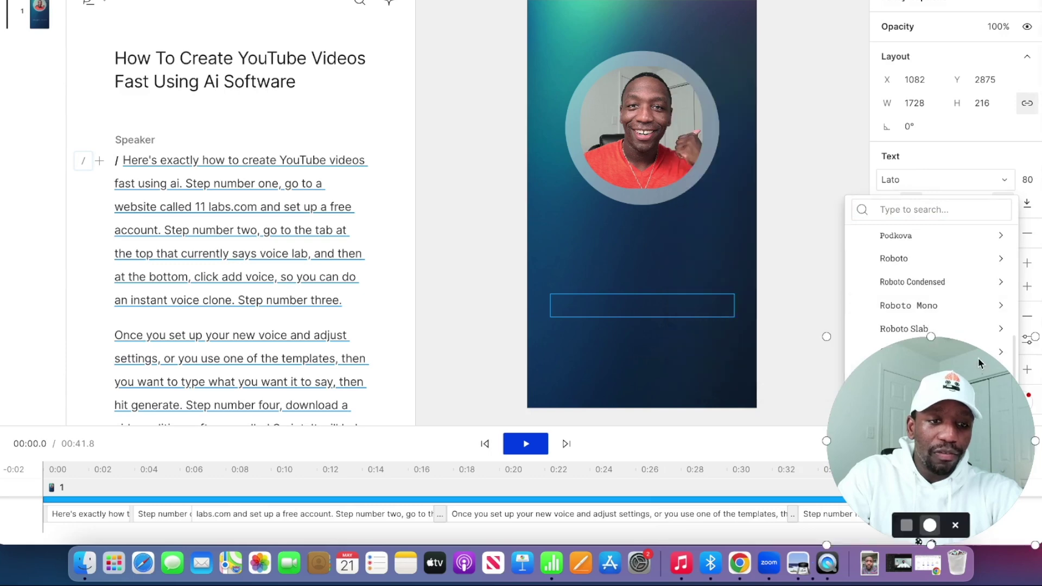
click(956, 376)
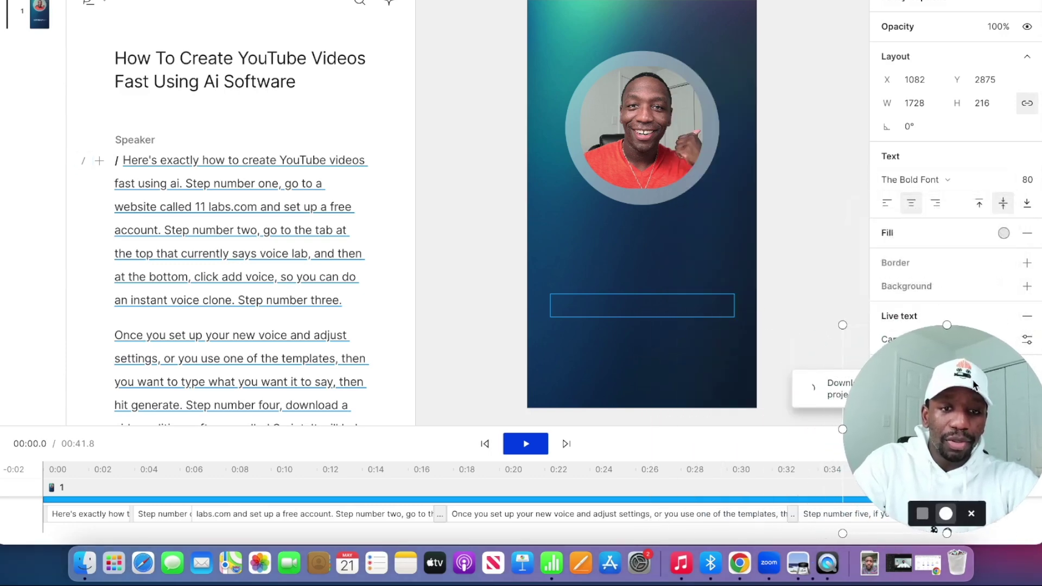
click(586, 313)
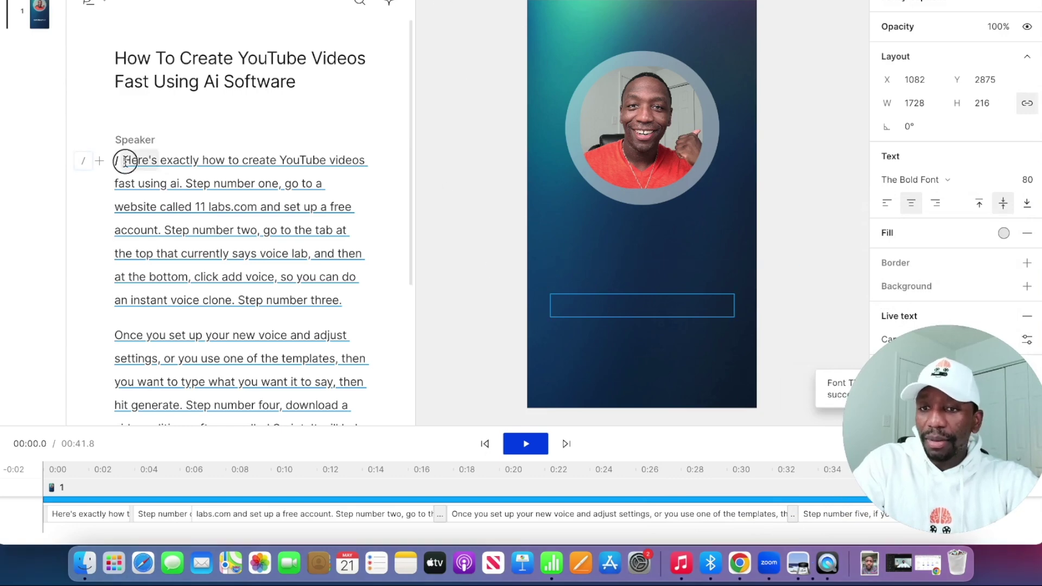
Play the video from the start of the script to preview the captions, stopping after the first step's sentence
key(Escape)
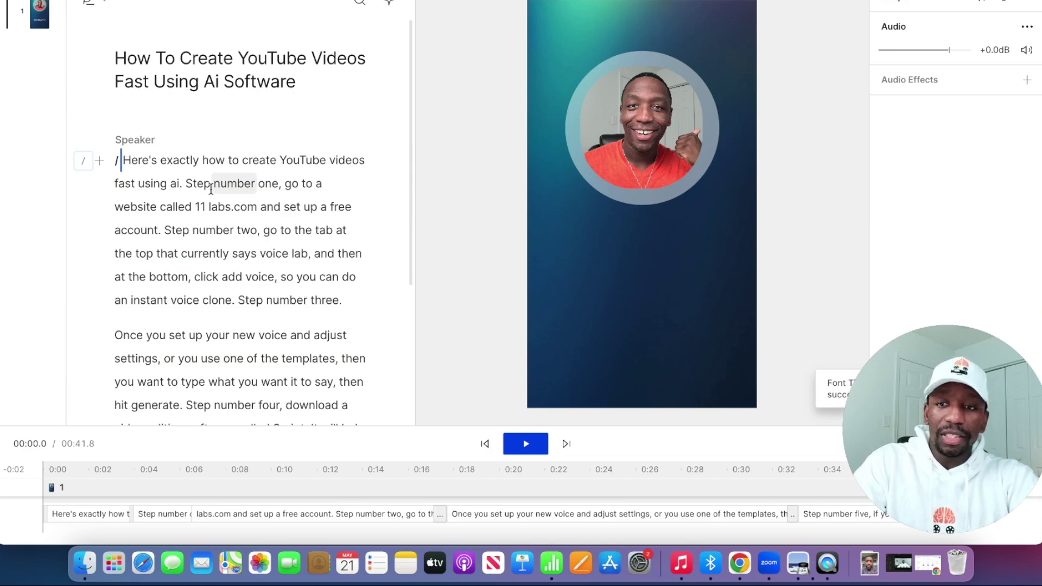
key(space)
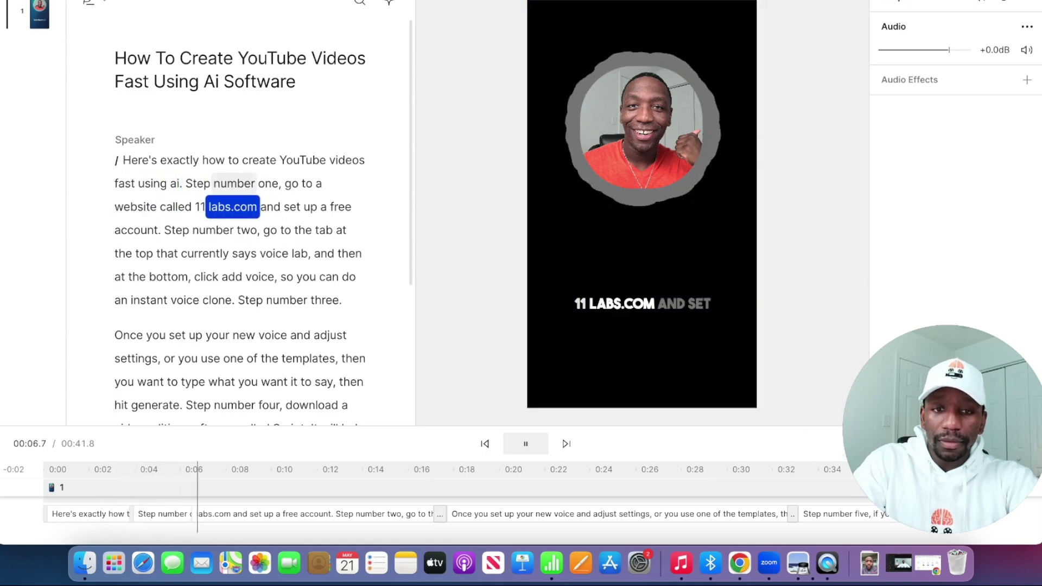
key(space)
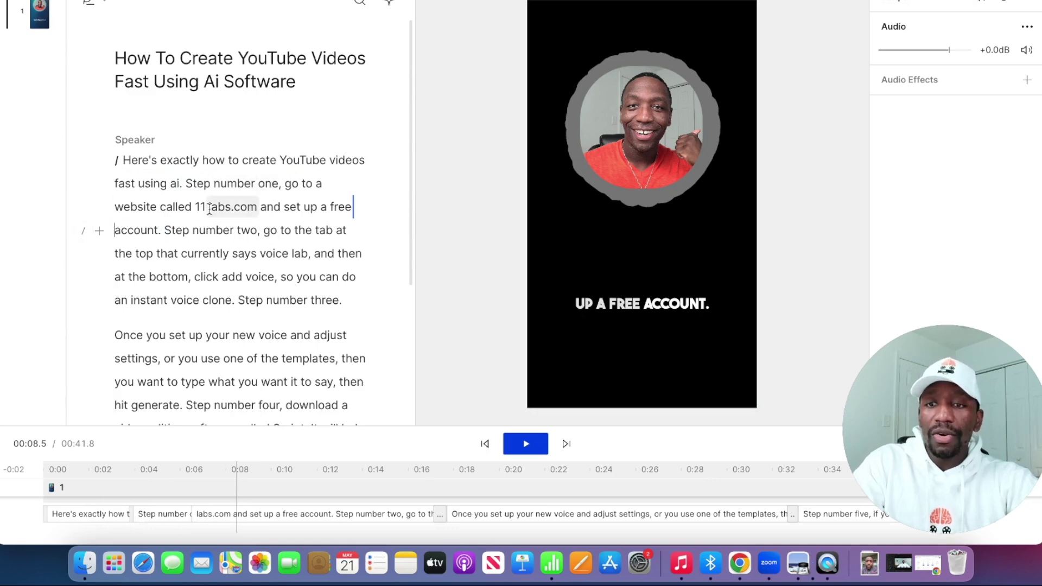
Correct "11 labs.com" to "elevenlabs.com" in the transcript
drag(197, 206, 256, 208)
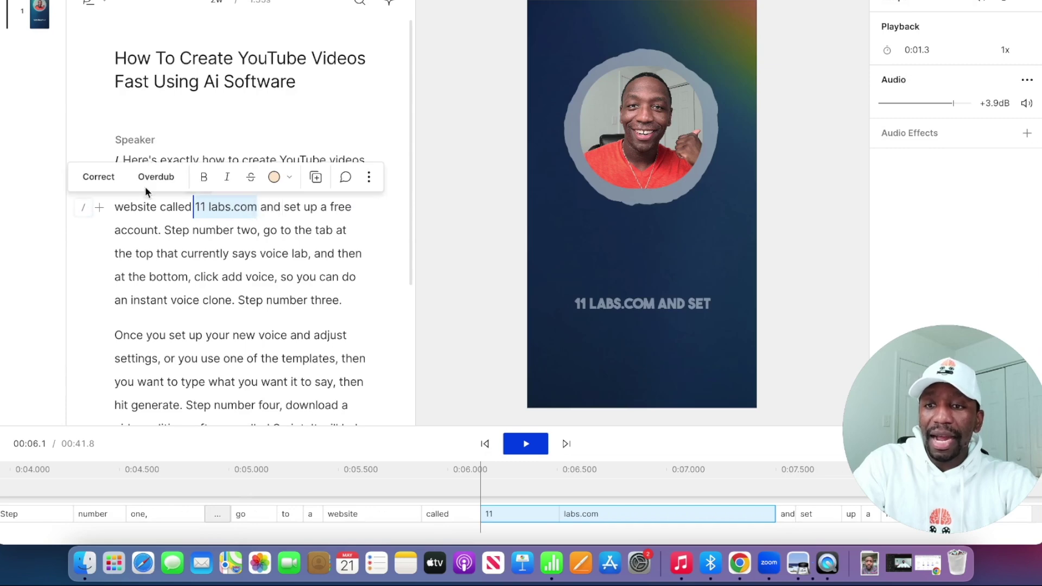
click(98, 177)
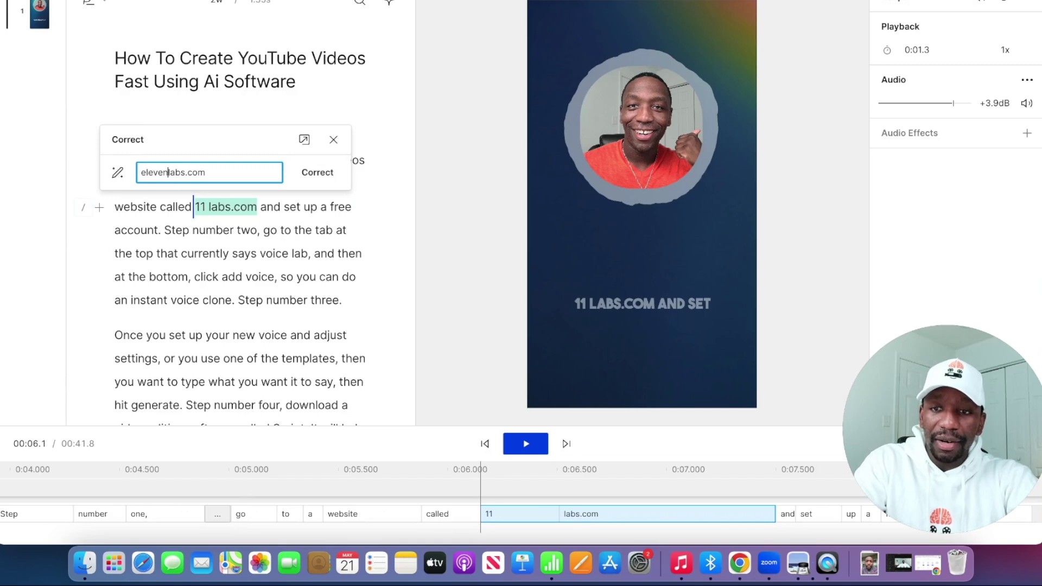
click(319, 174)
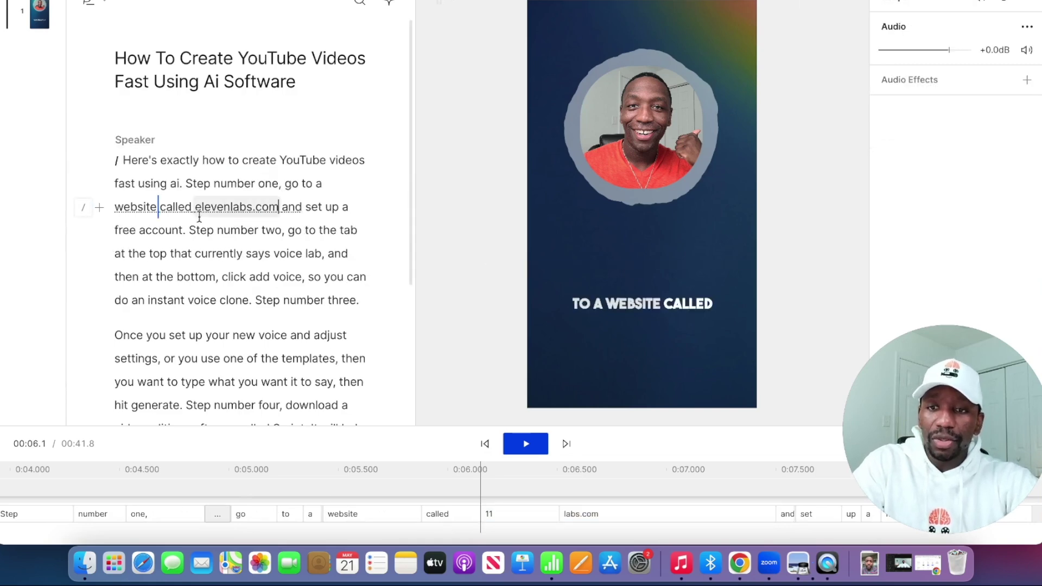
Play the video from "Step number one" to check the corrected caption, and return to the start of the script
click(187, 182)
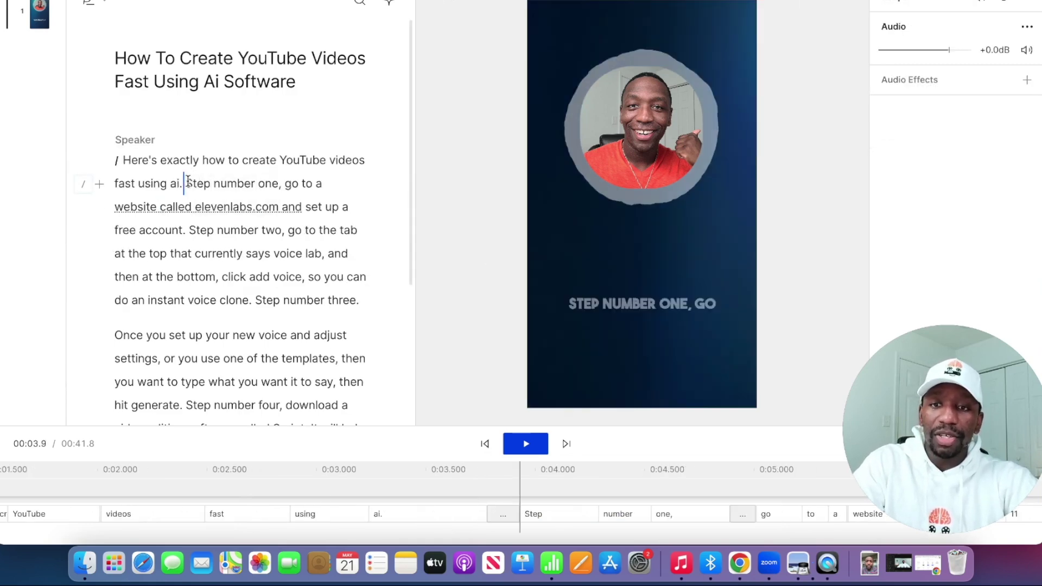
key(space)
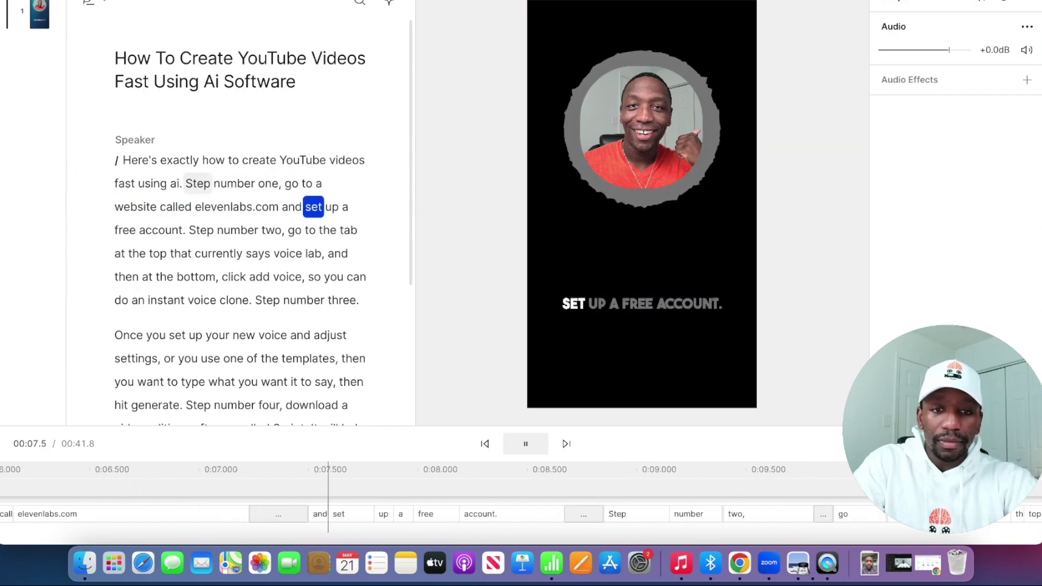
key(space)
click(125, 161)
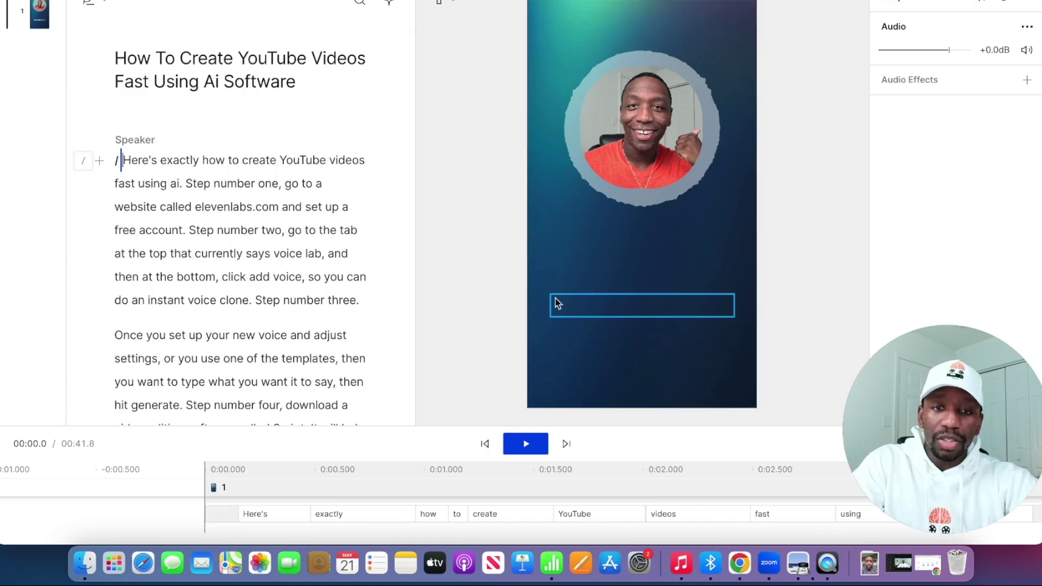
Set the background video's playback to Loop so that it covers the whole script
click(542, 274)
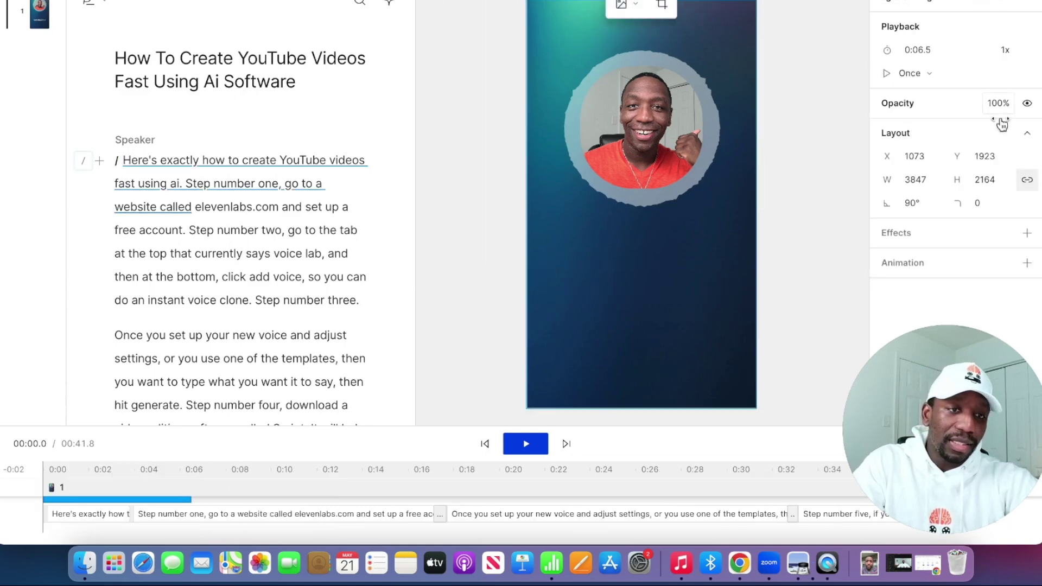
click(920, 75)
click(986, 135)
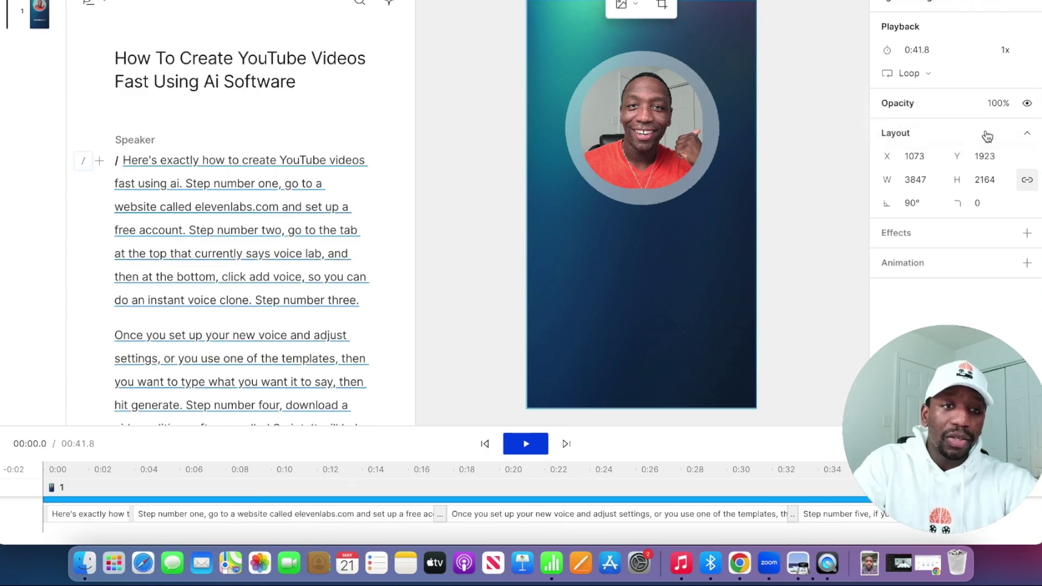
Play the video from the start of the script to check the looping background, stopping after "Step number one"
click(122, 161)
key(space)
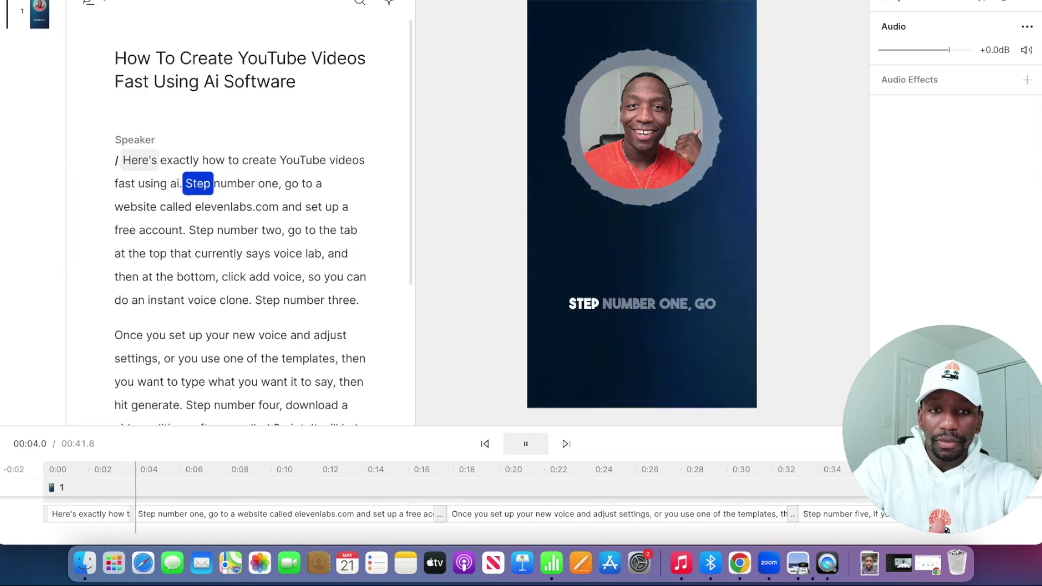
key(space)
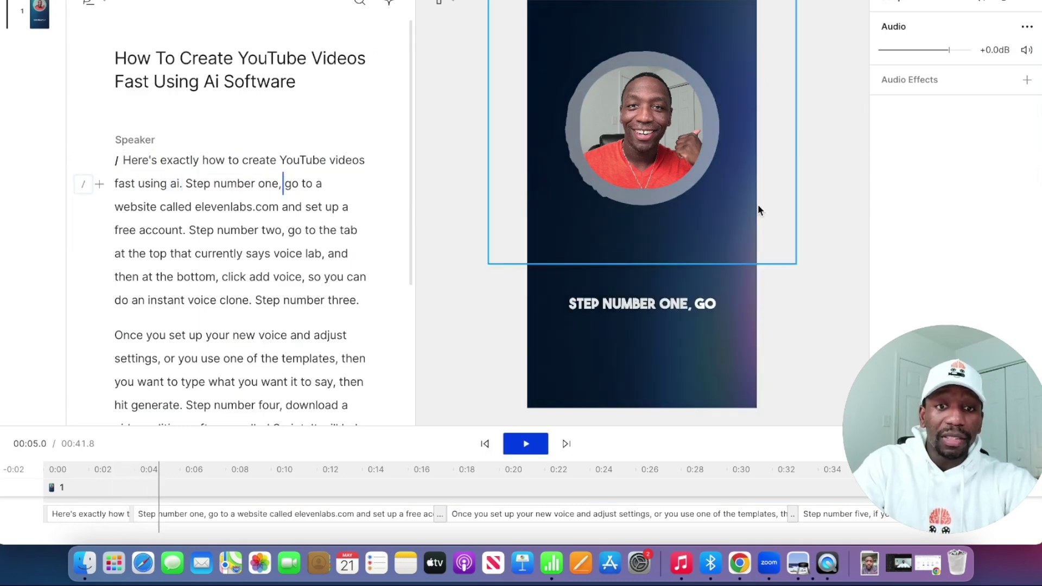
Set the captions' active word fill to yellow, and play the video from the start of the script to check it
click(640, 310)
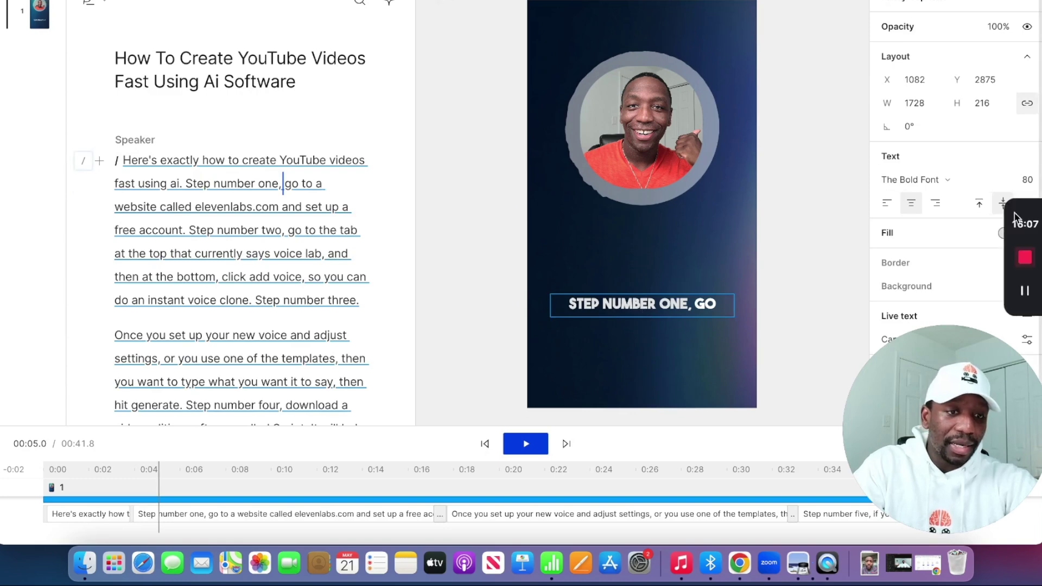
scroll(947, 311, down, 2)
drag(945, 347, 679, 339)
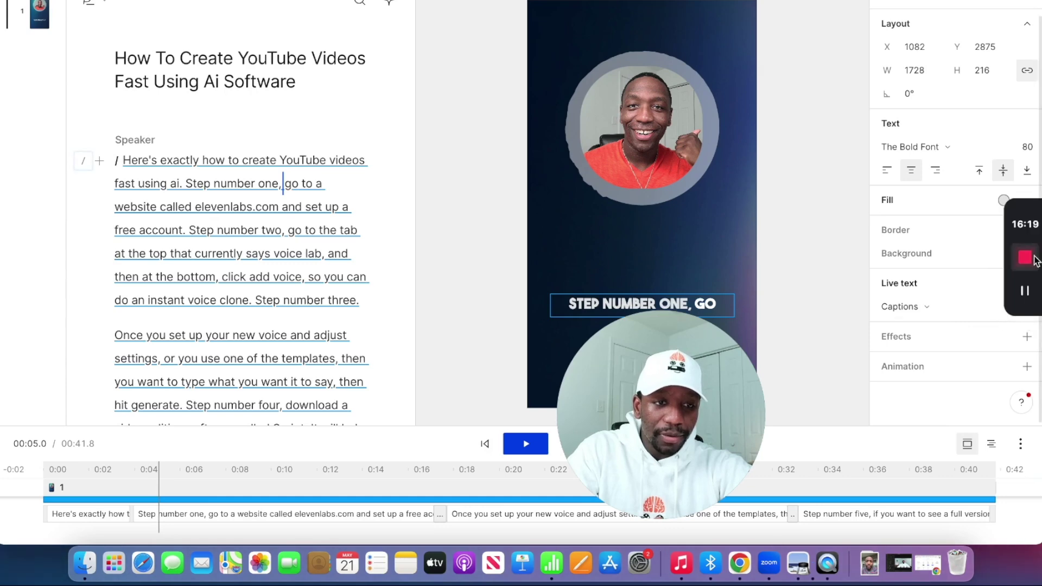
drag(684, 327, 807, 294)
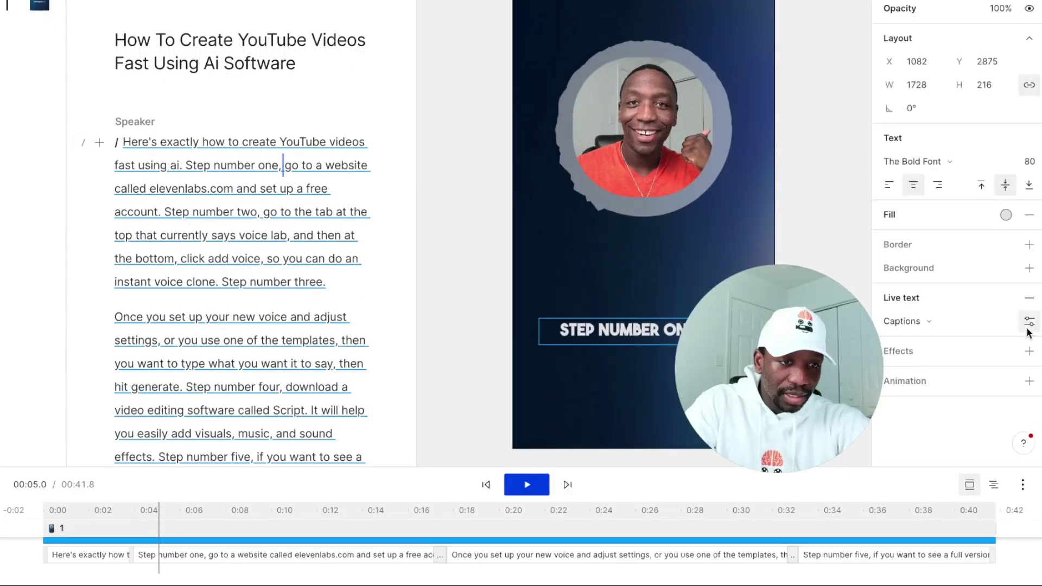
click(1026, 322)
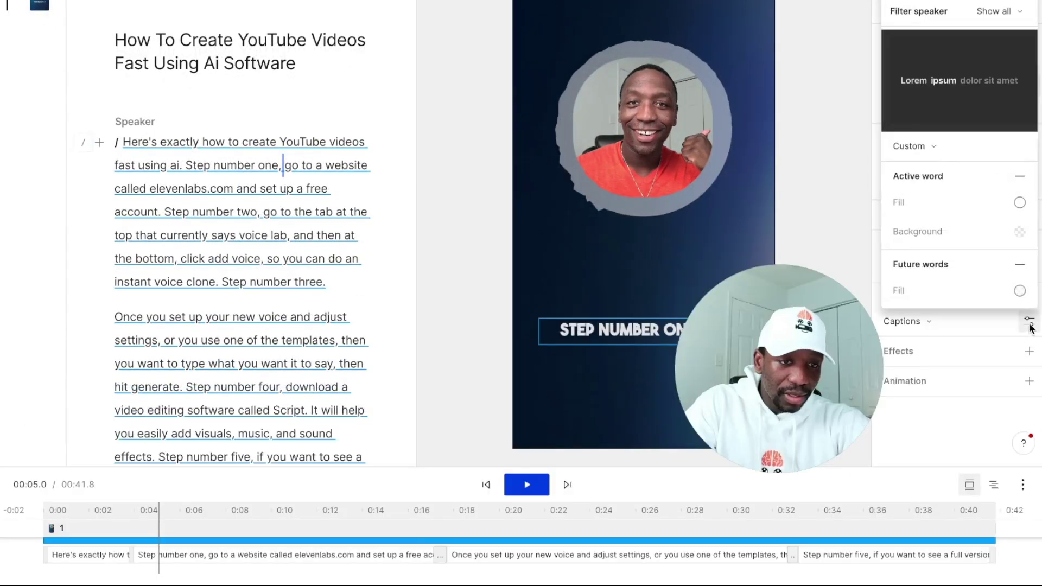
click(1019, 202)
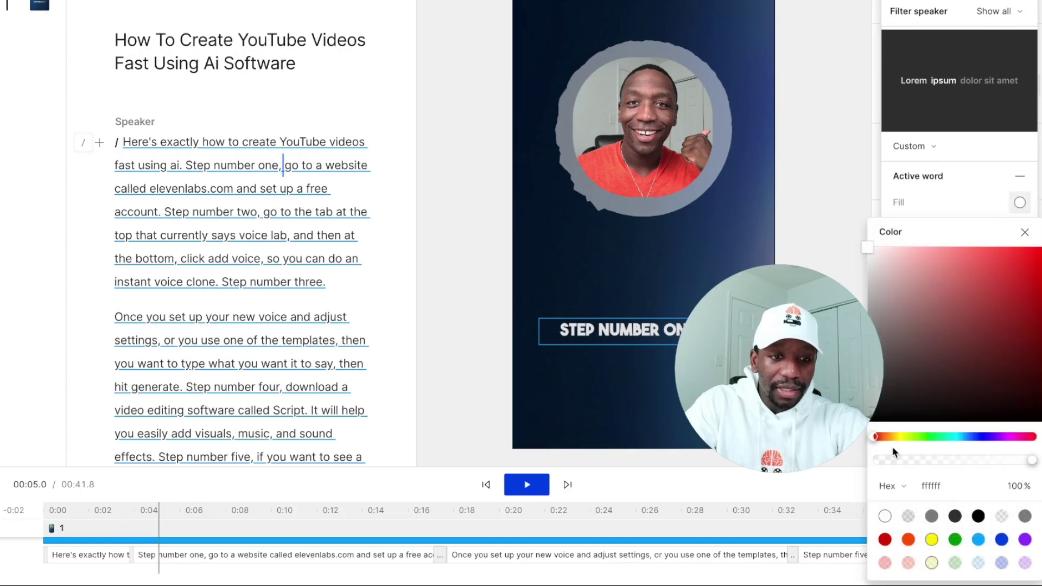
click(932, 540)
click(824, 143)
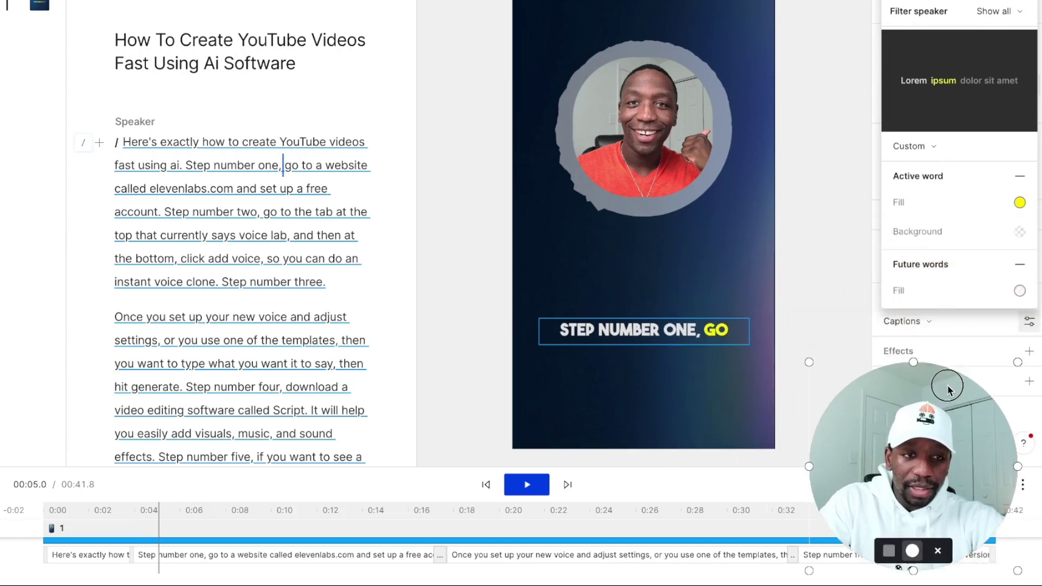
click(130, 144)
key(space)
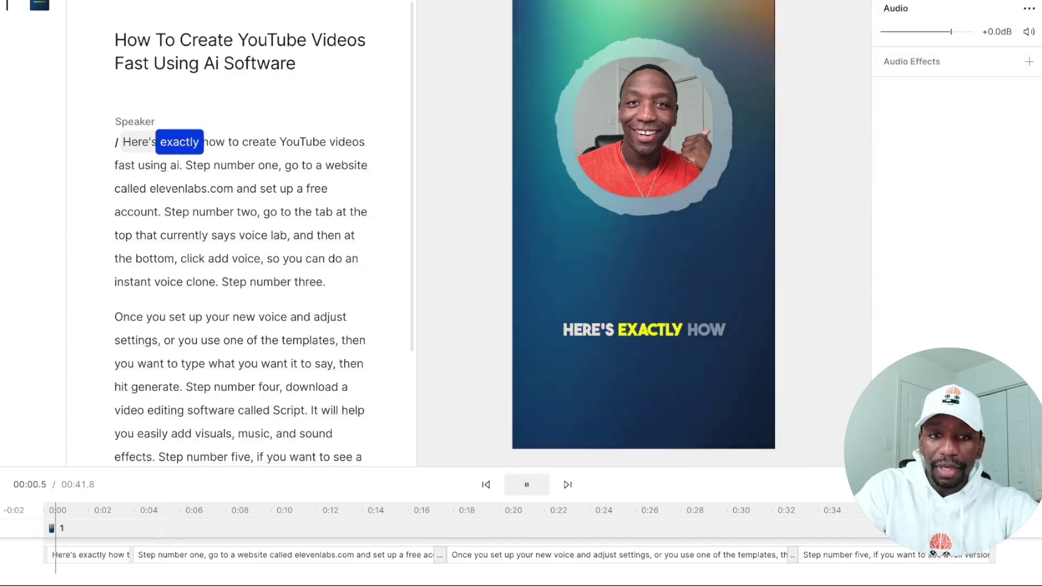
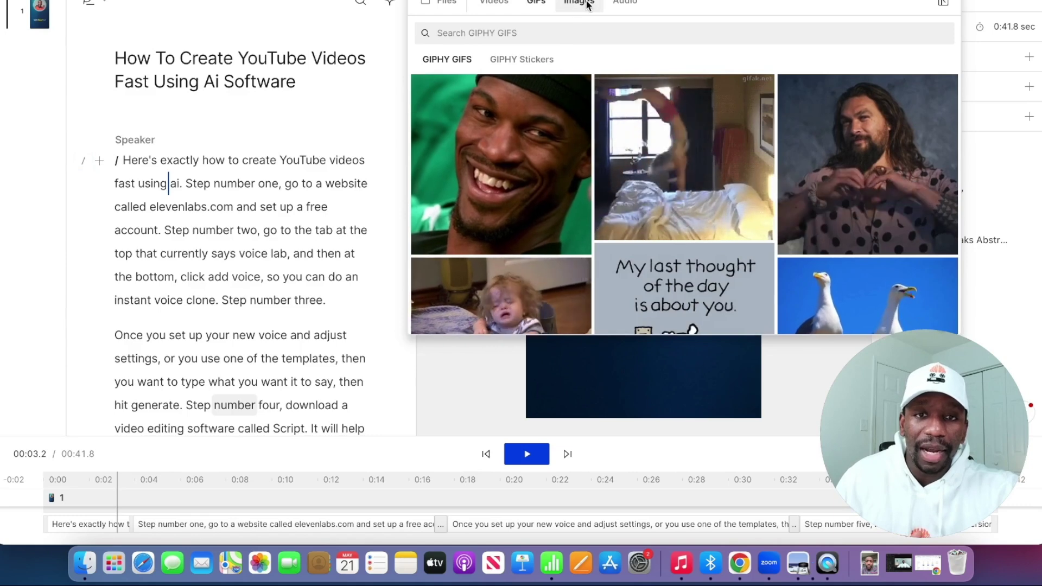
Browse the stock media library's images, music, sound effects, videos and video backgrounds
click(581, 2)
click(640, 5)
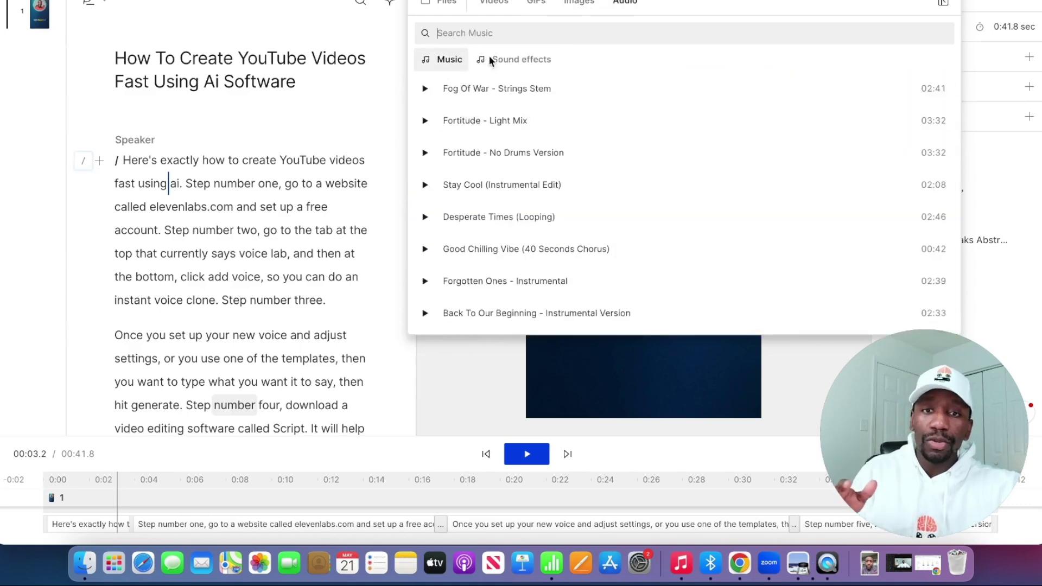
click(524, 60)
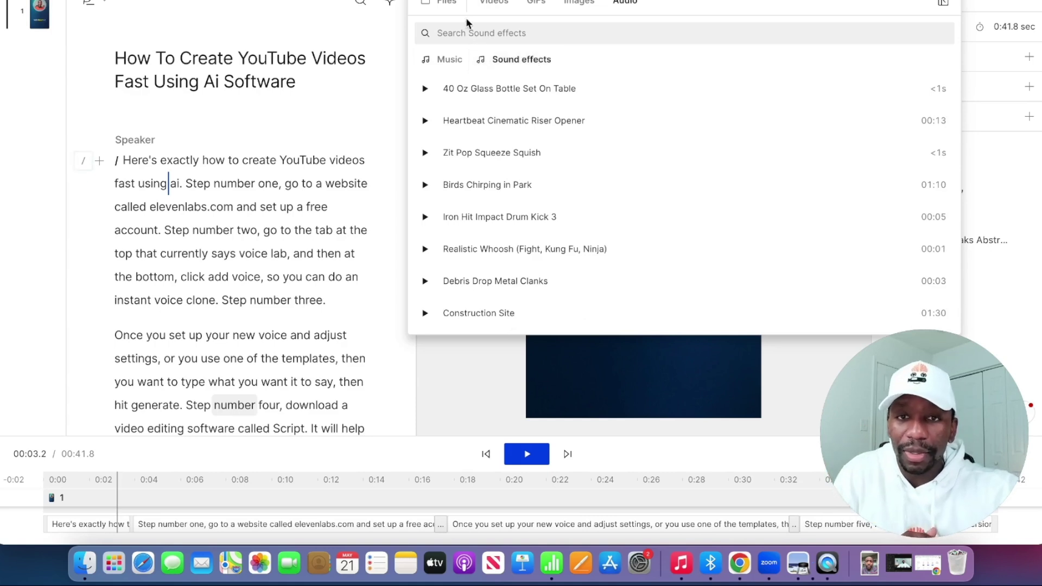
click(504, 7)
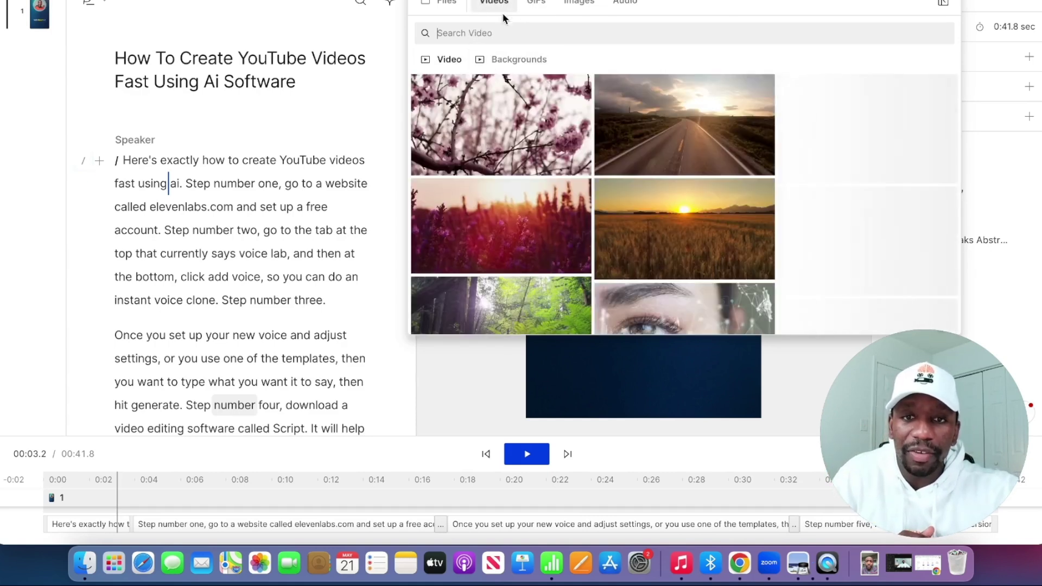
click(521, 64)
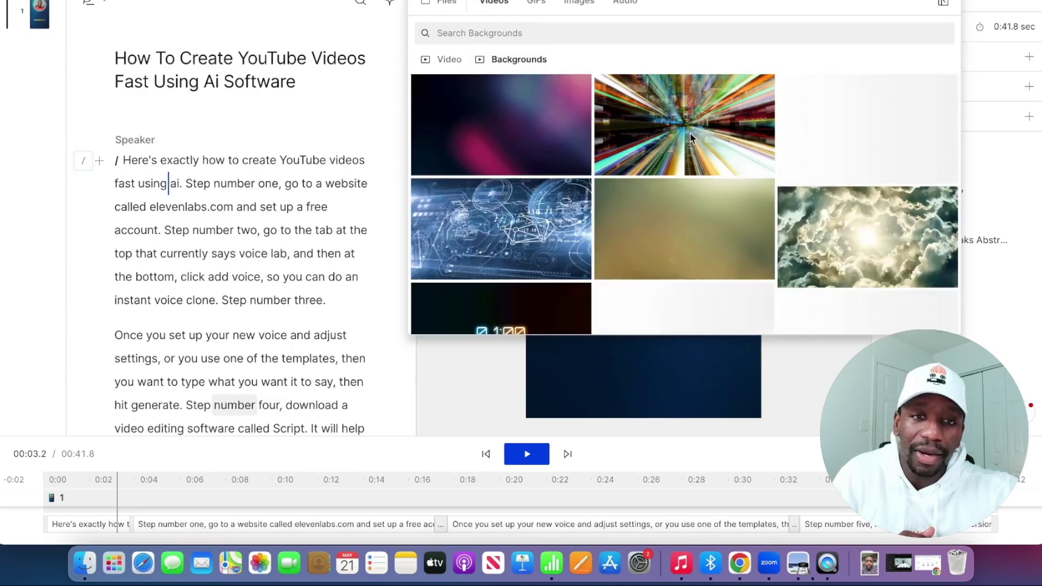
Insert the hanging red boxing gloves from a GIPHY Stickers search for "boxing gloves", and shrink the sticker beside the start of the caption
click(537, 5)
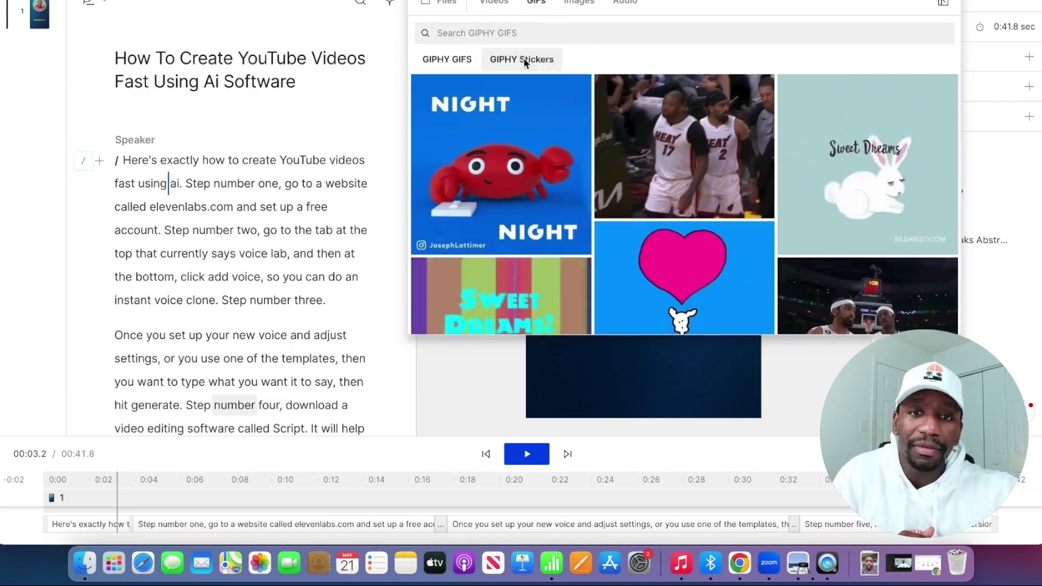
click(522, 59)
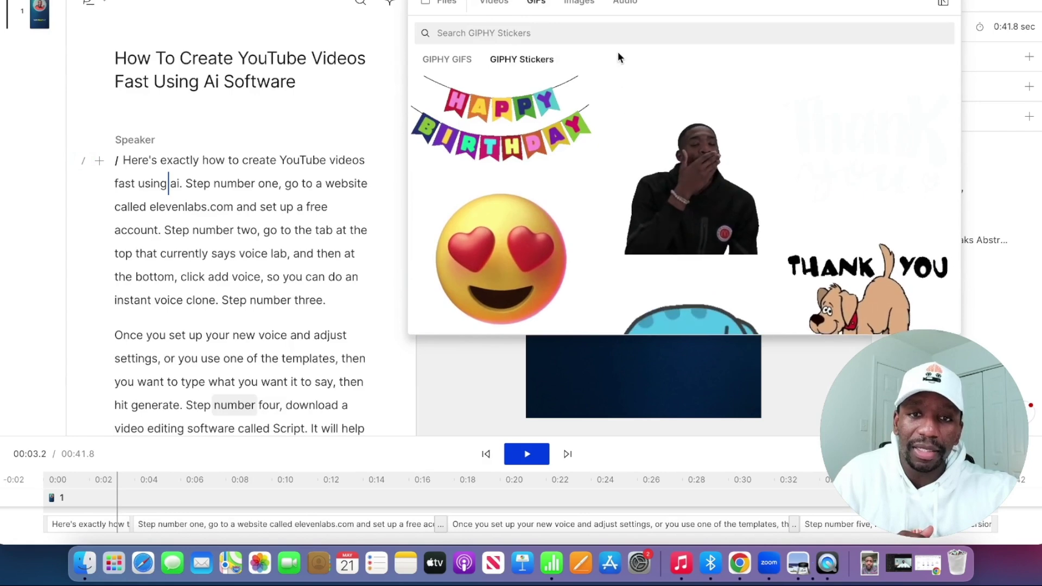
click(611, 32)
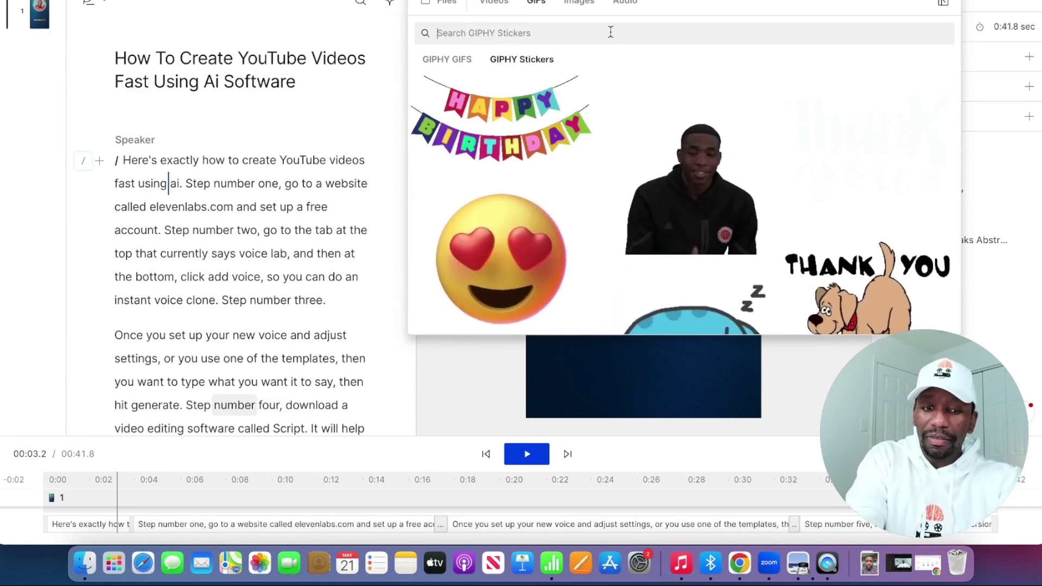
text(bo)
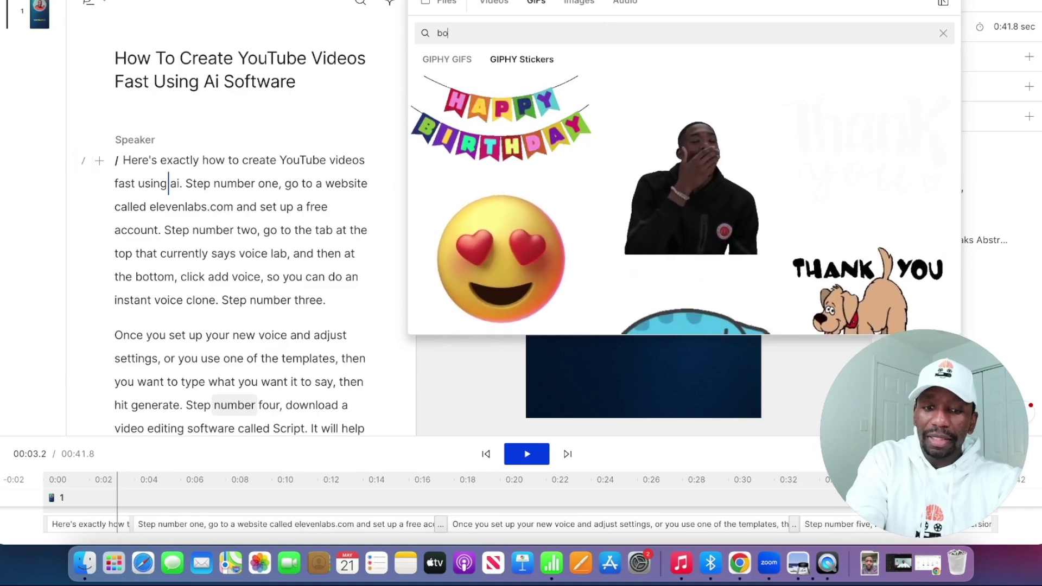
text(xing gloves)
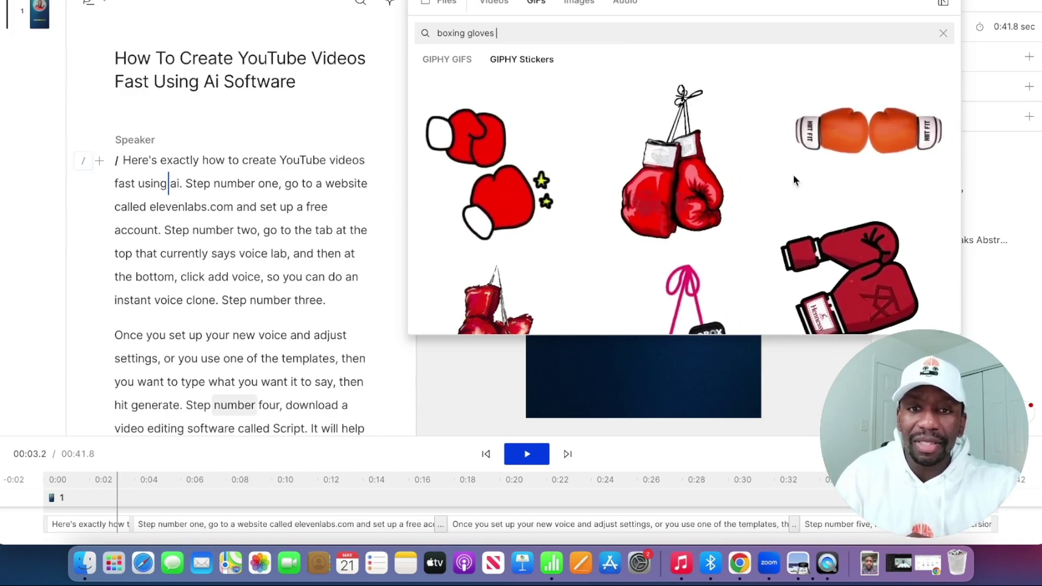
click(673, 169)
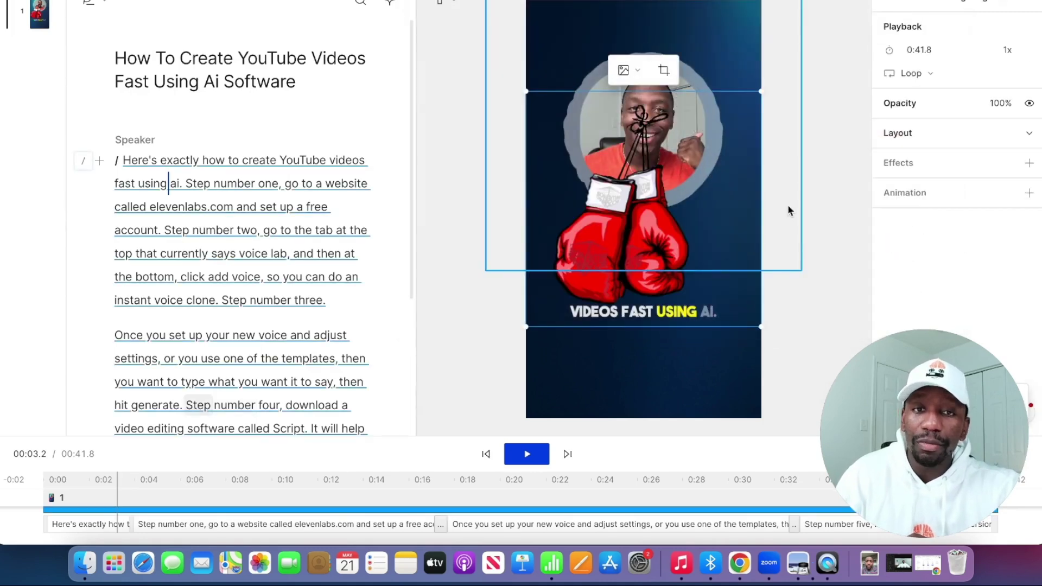
drag(760, 94, 616, 237)
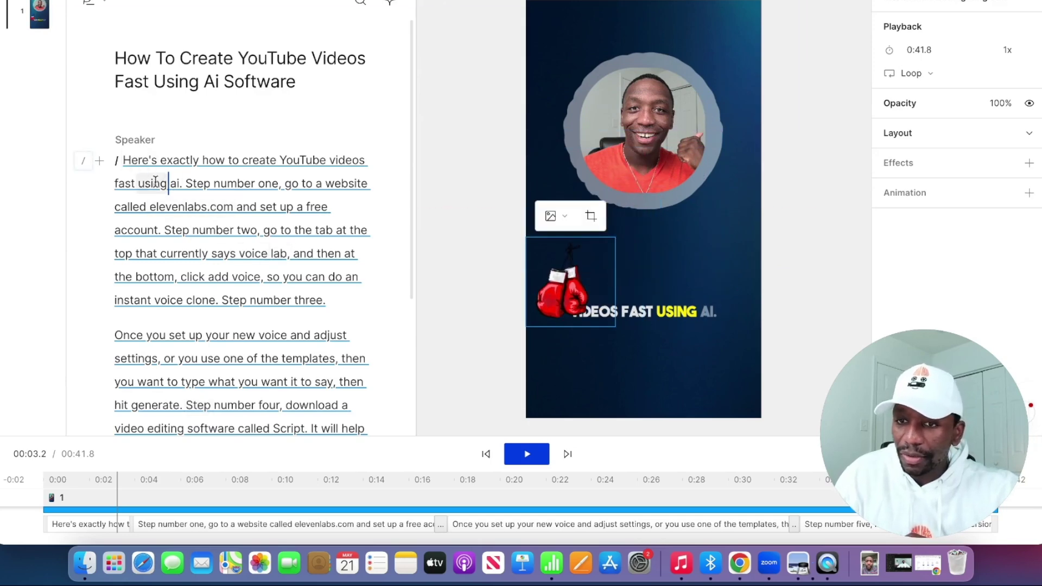
Play the video from "using ai" to preview the boxing gloves sticker, and delete the sticker from the canvas
click(138, 184)
key(space)
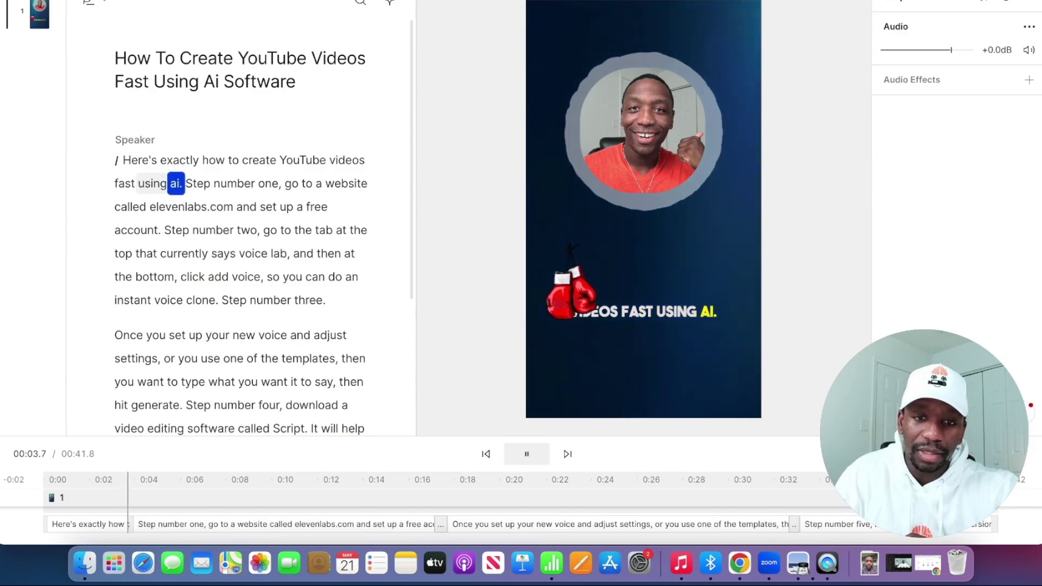
key(space)
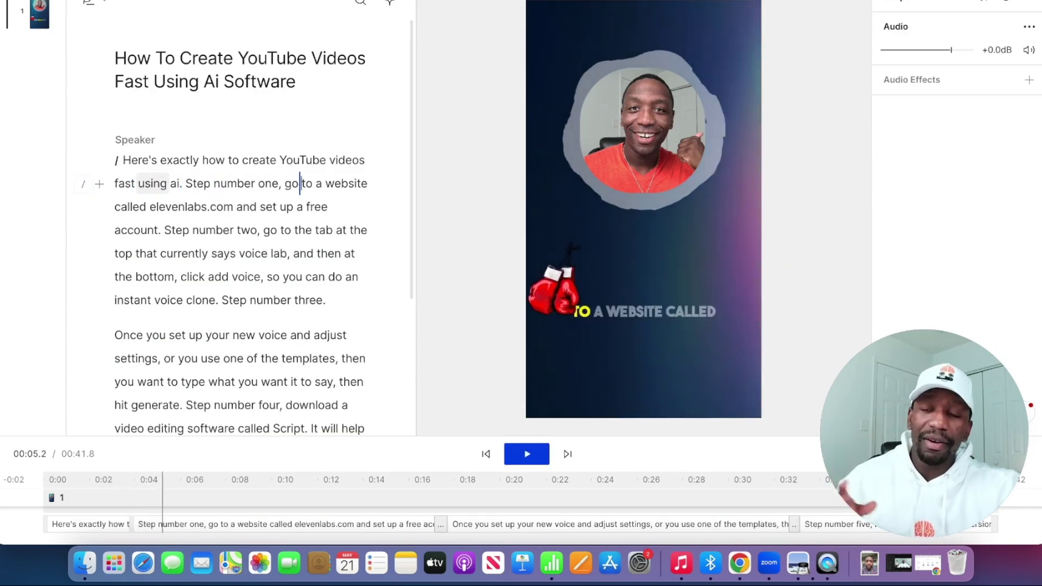
click(554, 288)
key(Delete)
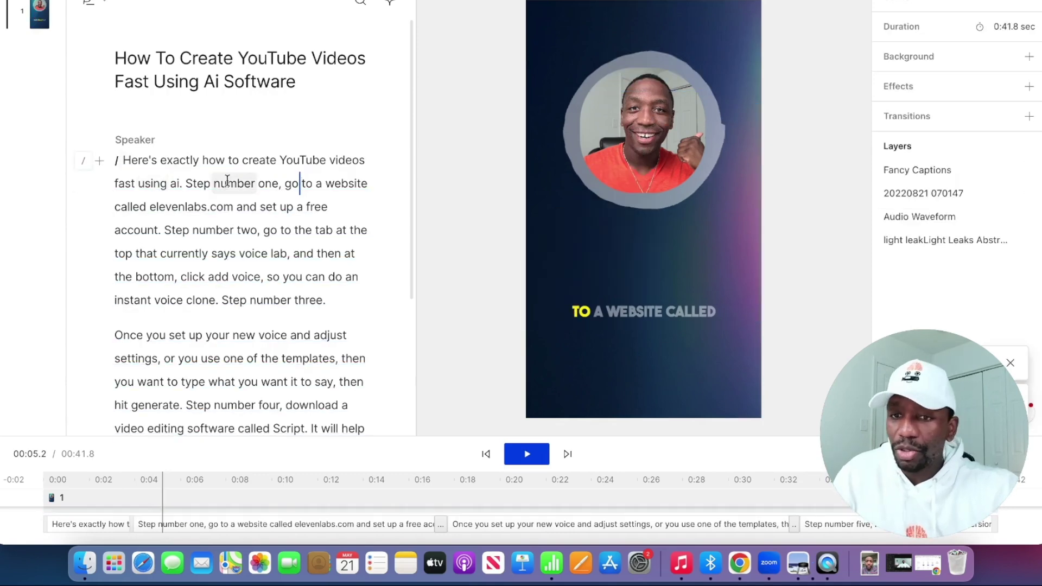
Split the script into separate scenes by adding scene breaks before "Step number one" and before "go to a website"
click(185, 183)
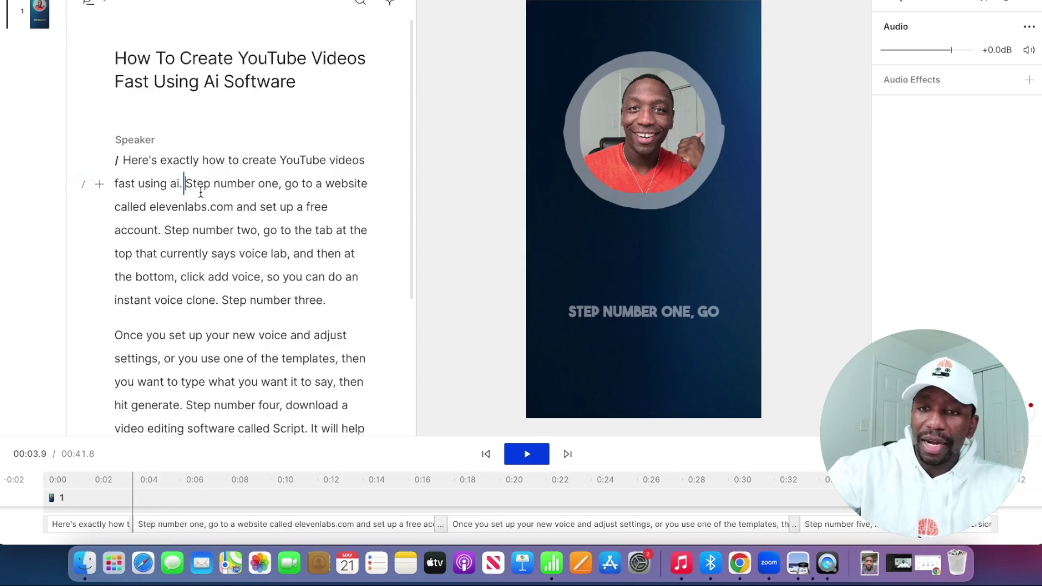
text(/)
click(291, 184)
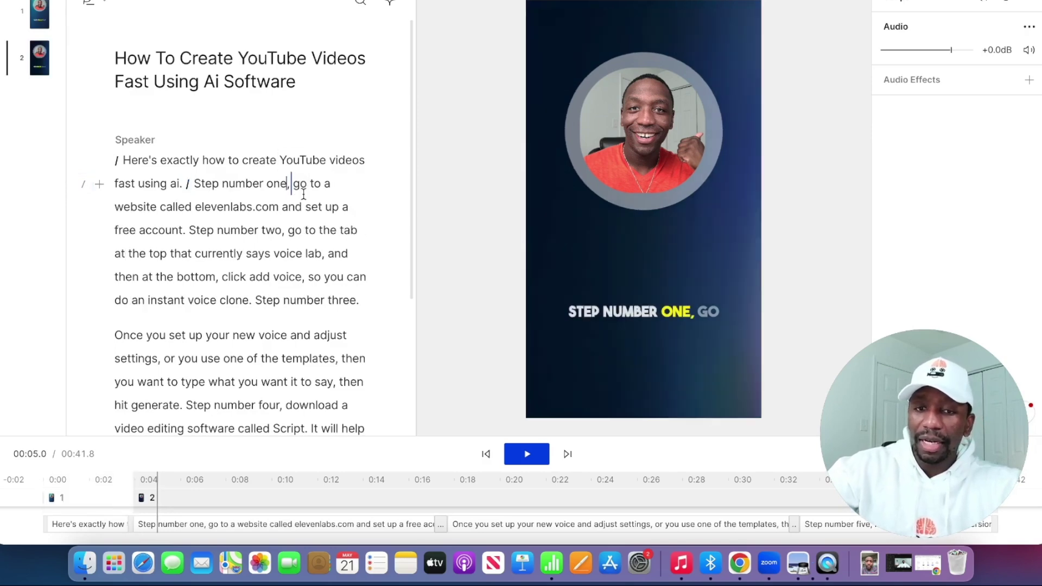
text(/)
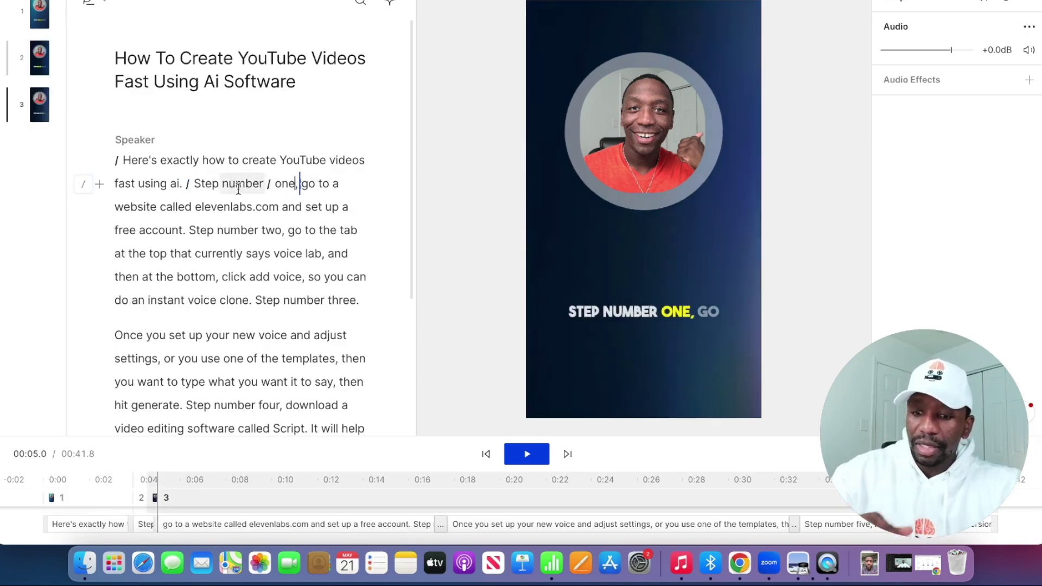
key(super+z)
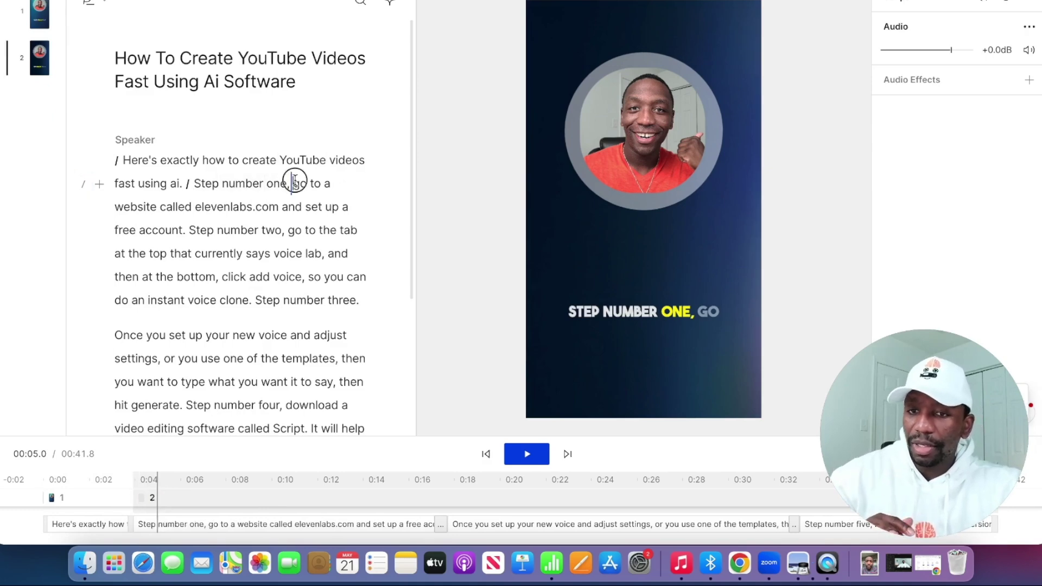
text(/)
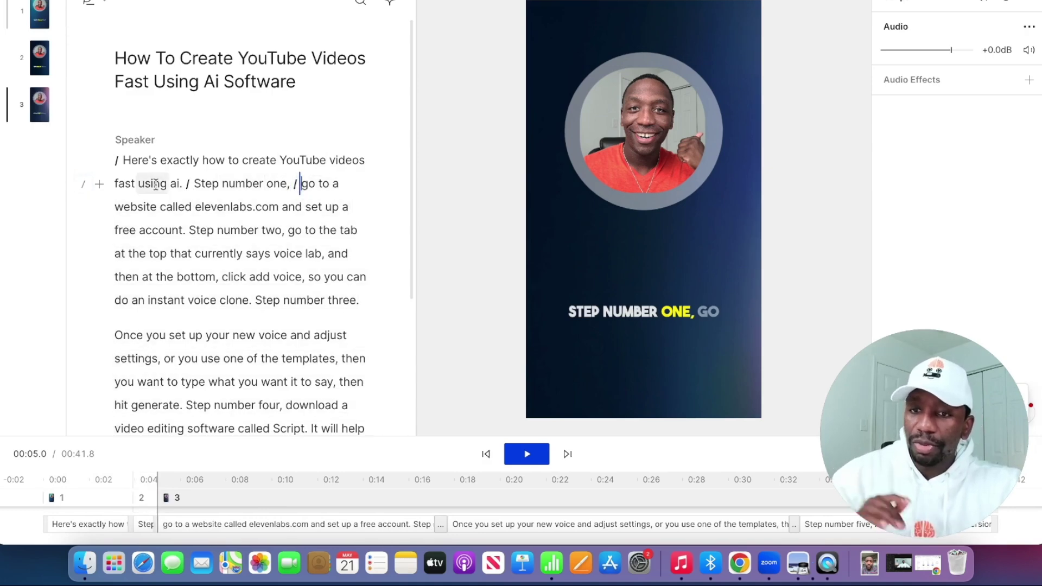
Add the hanging red boxing gloves sticker to the "Step number one" scene, and play from "fast using ai" to check its timing
click(192, 183)
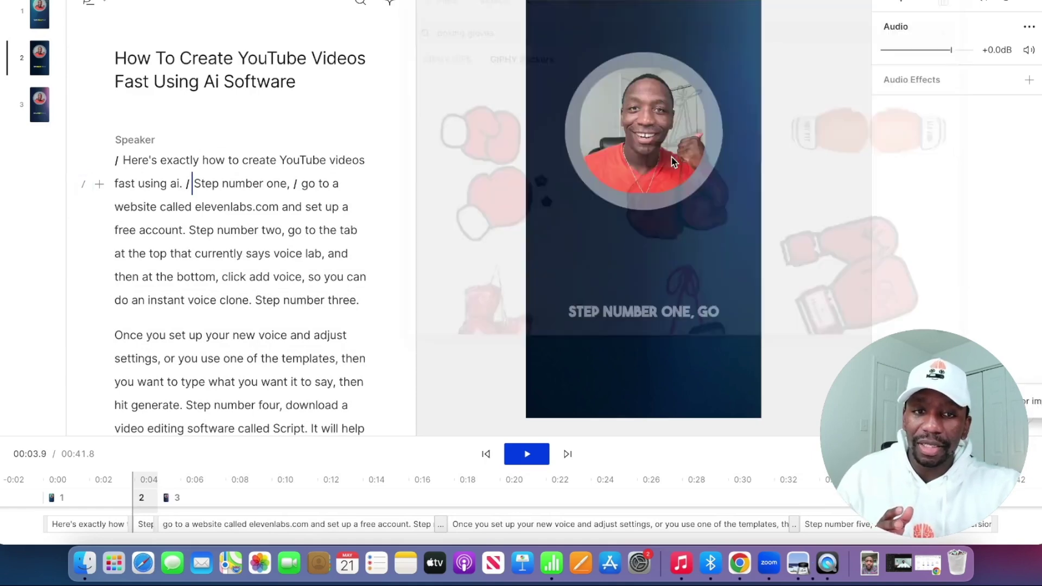
click(115, 182)
key(space)
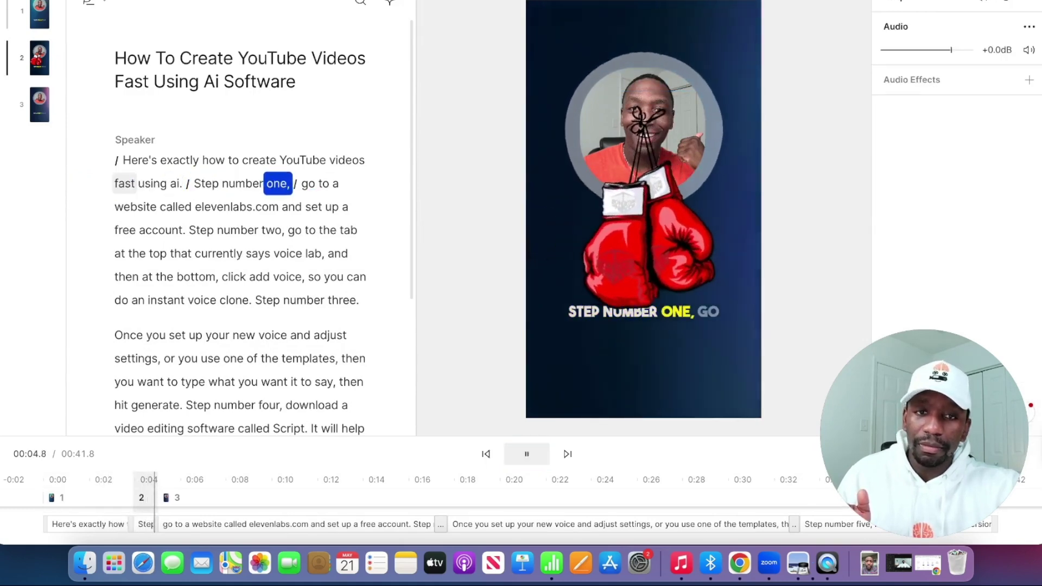
key(space)
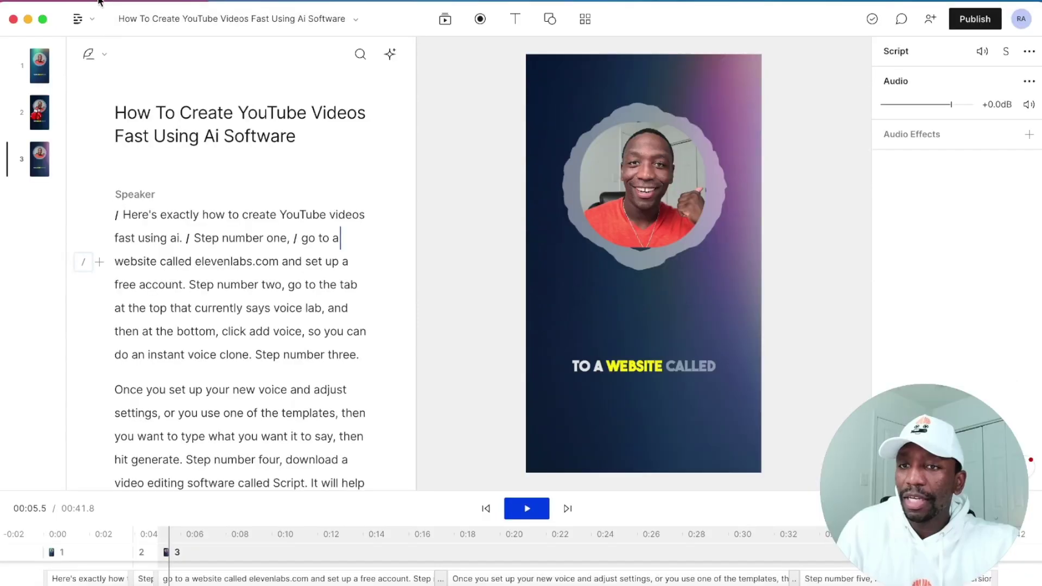
Set up a video export of the current composition at 1080p resolution, and bring up its save dialog, then cancel without saving
click(91, 18)
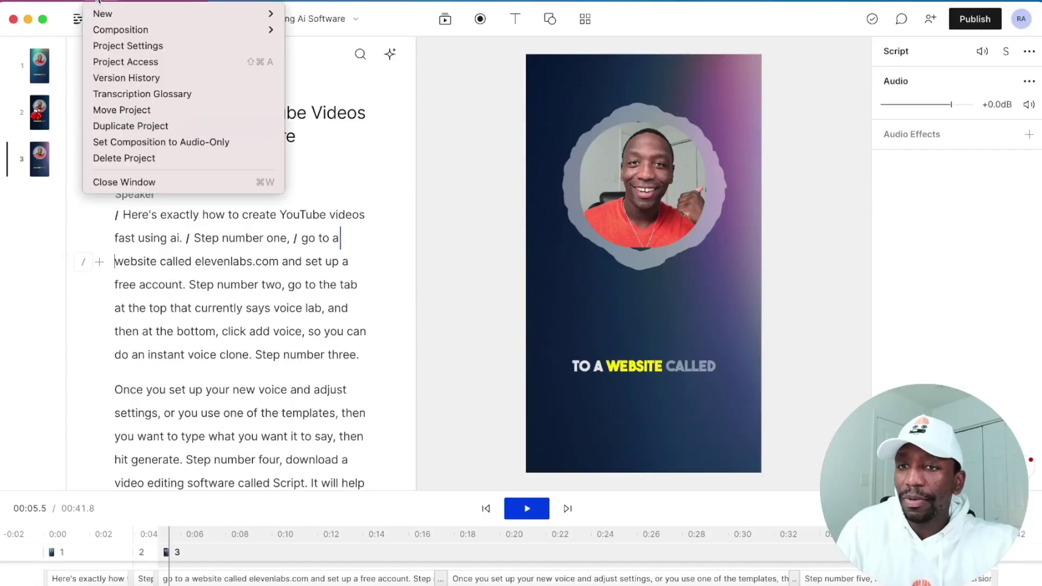
mouse_move(244, 35)
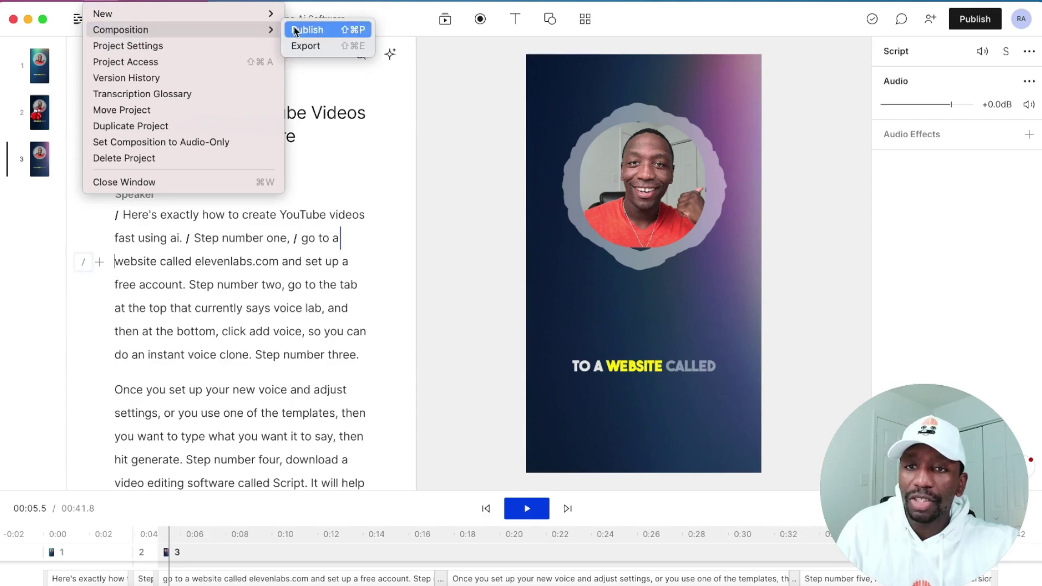
click(318, 47)
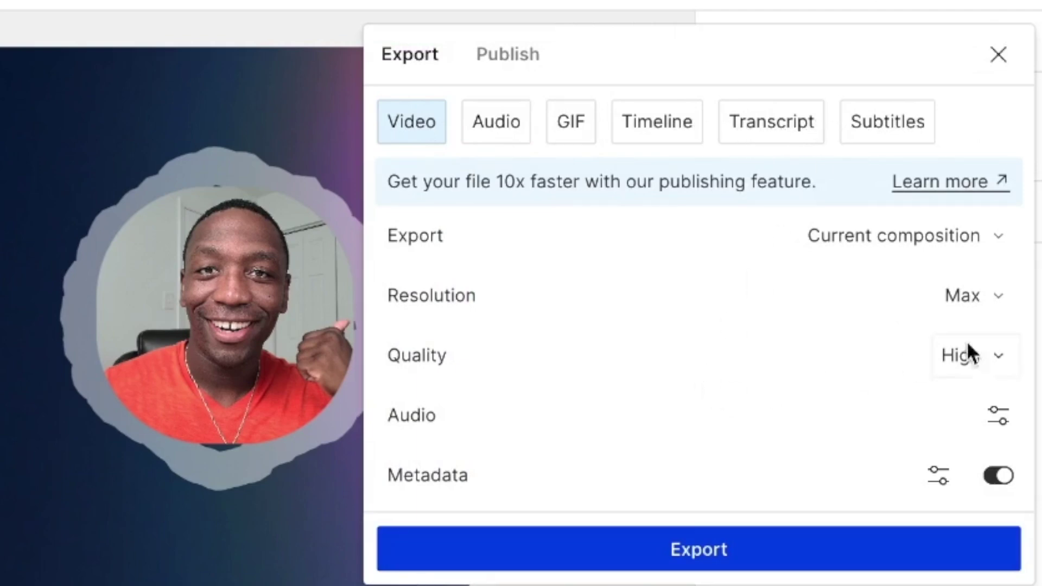
click(988, 305)
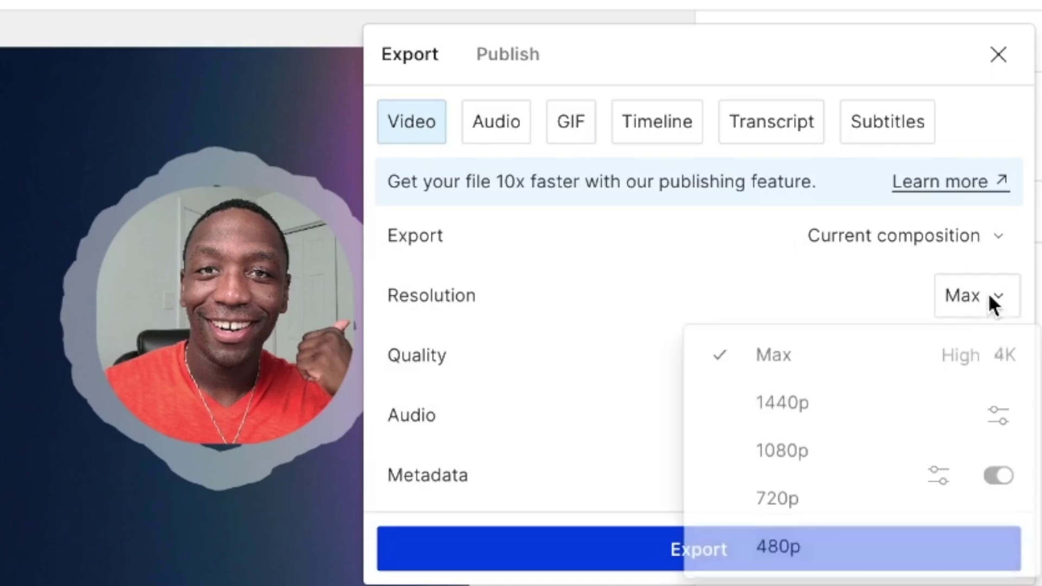
click(793, 455)
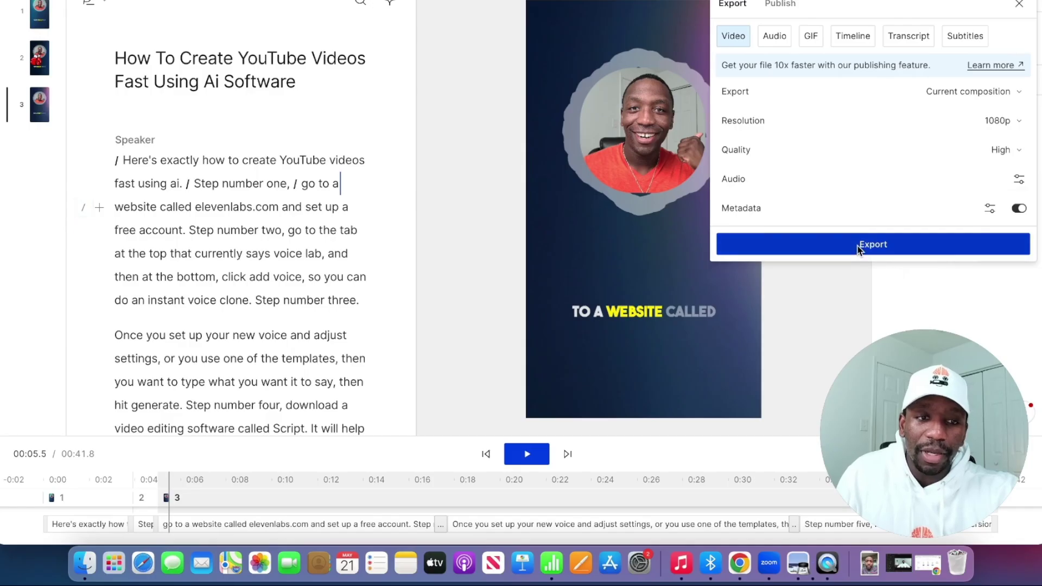
click(909, 246)
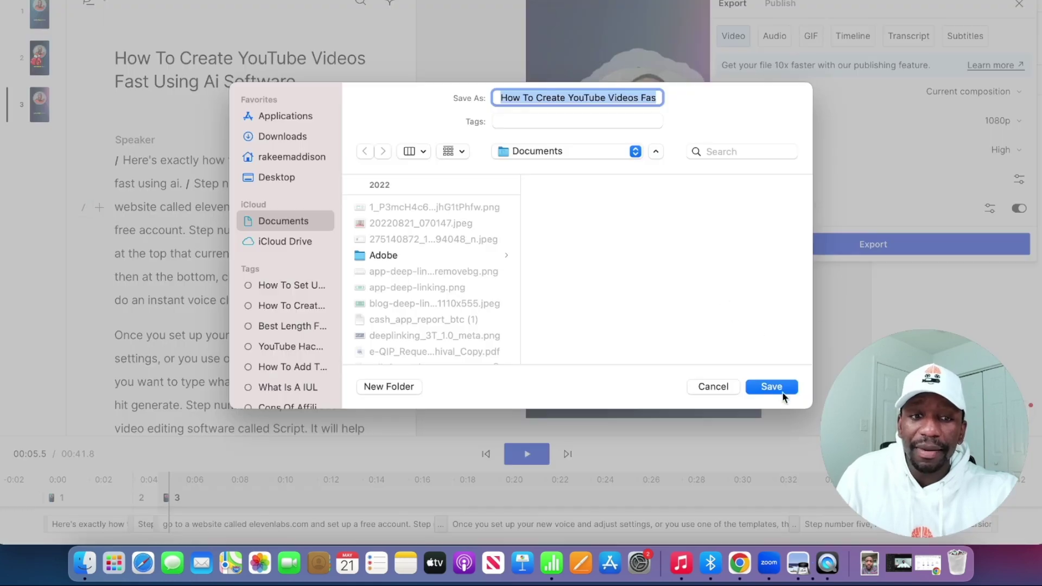
click(713, 386)
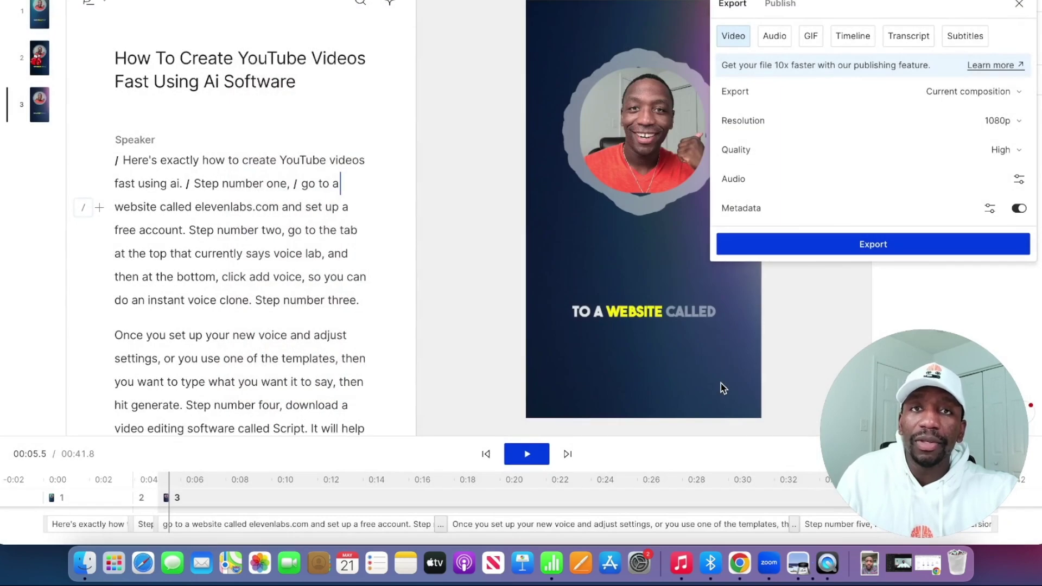